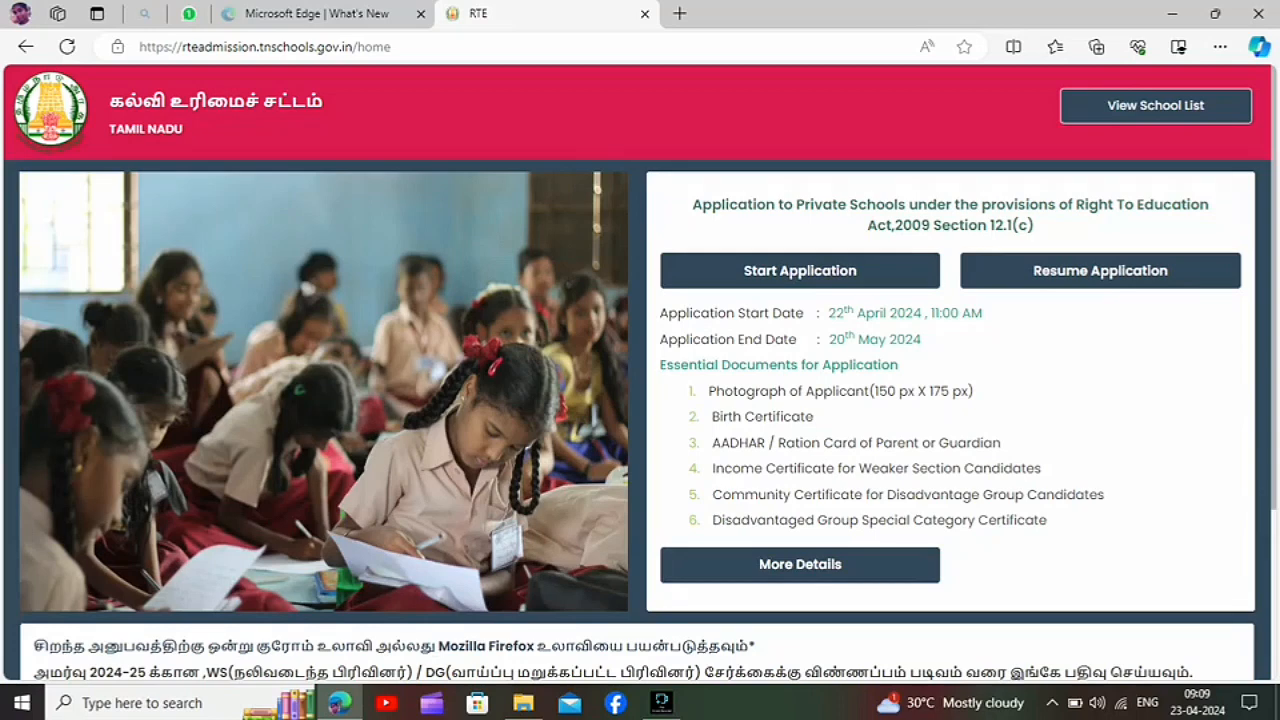
# Step: Search the Kancheepuram district school list for "thiru" and highlight the Thiruvalluvar Nursery and Primary School row
pyautogui.click(1156, 106)
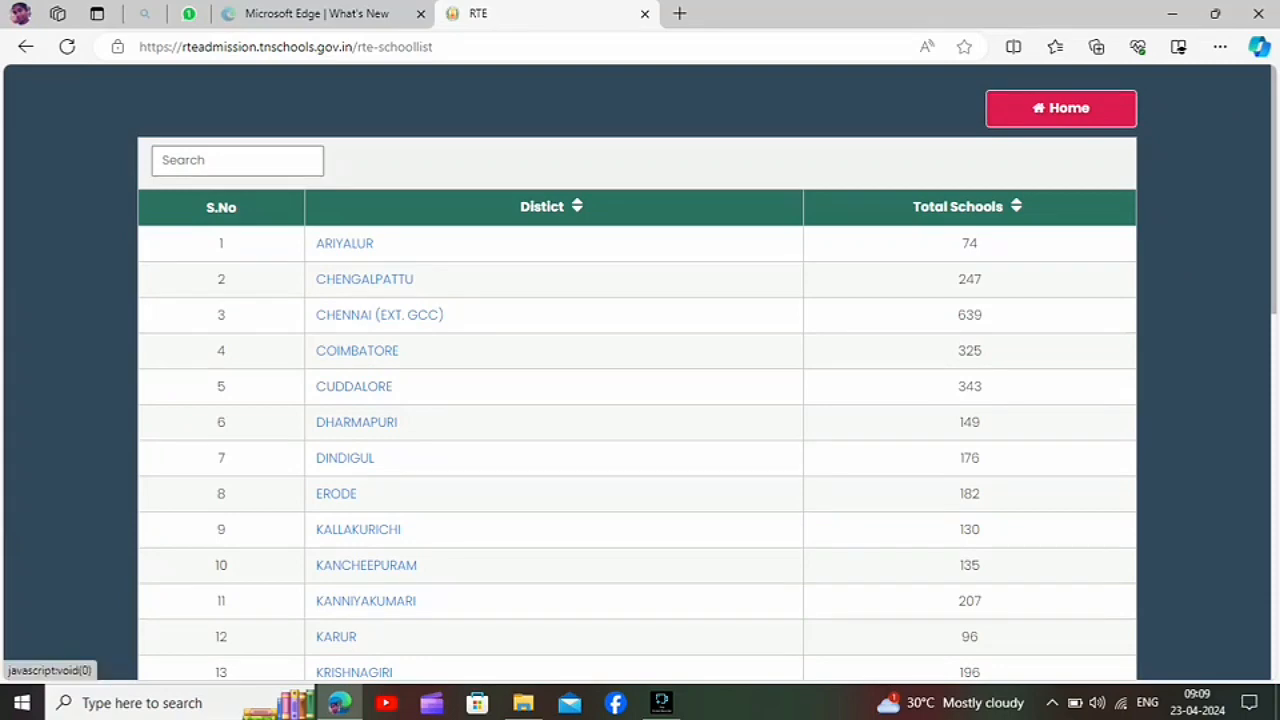
pyautogui.click(366, 565)
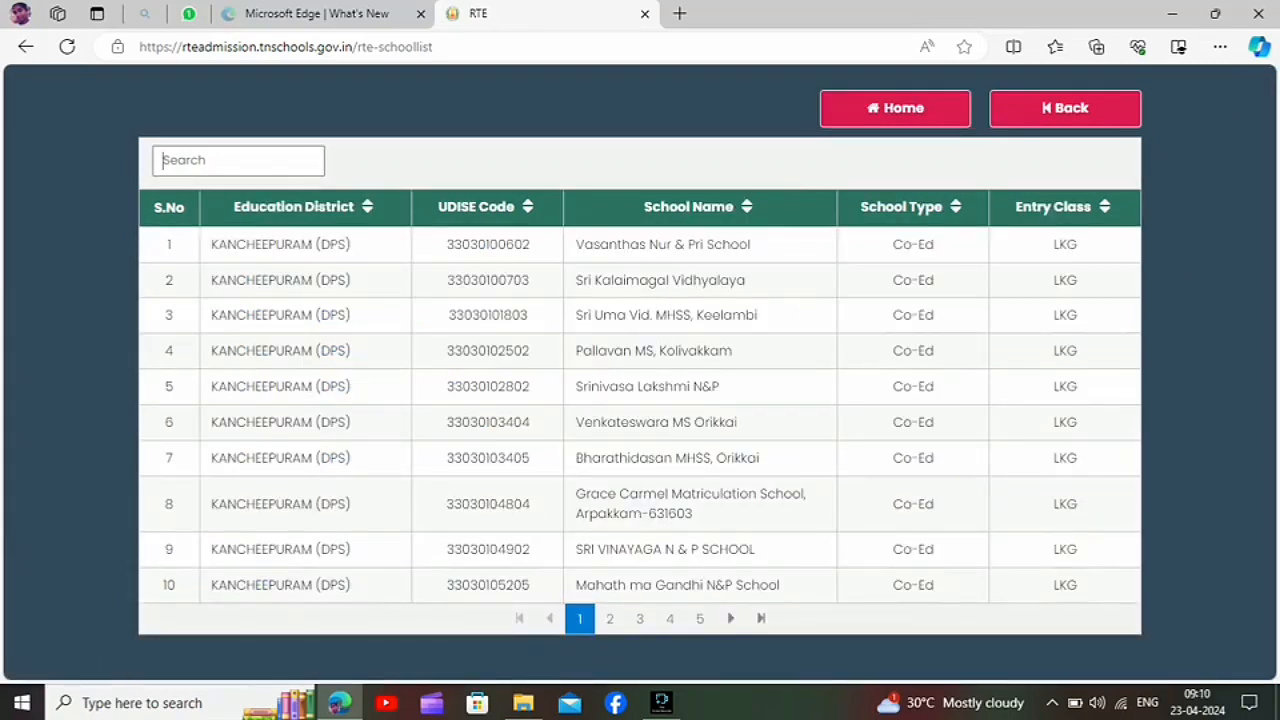
pyautogui.write('thiru')
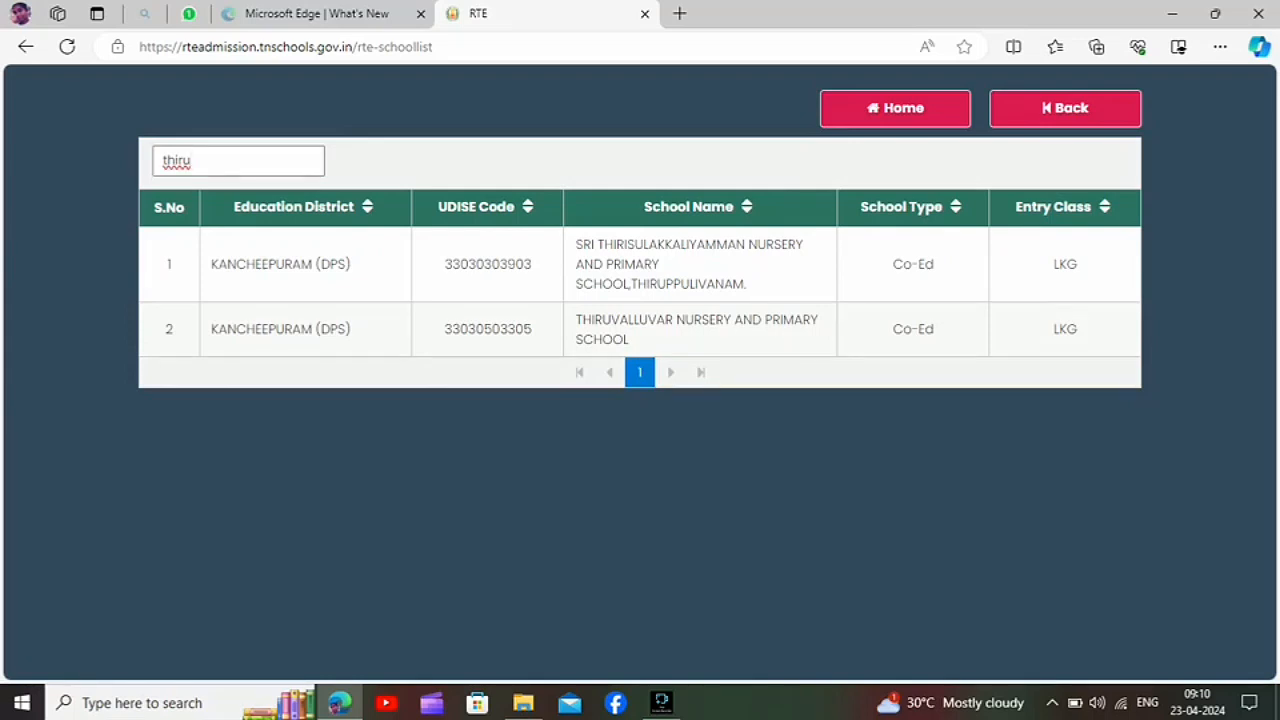
pyautogui.moveTo(210, 328); pyautogui.dragTo(1078, 331)
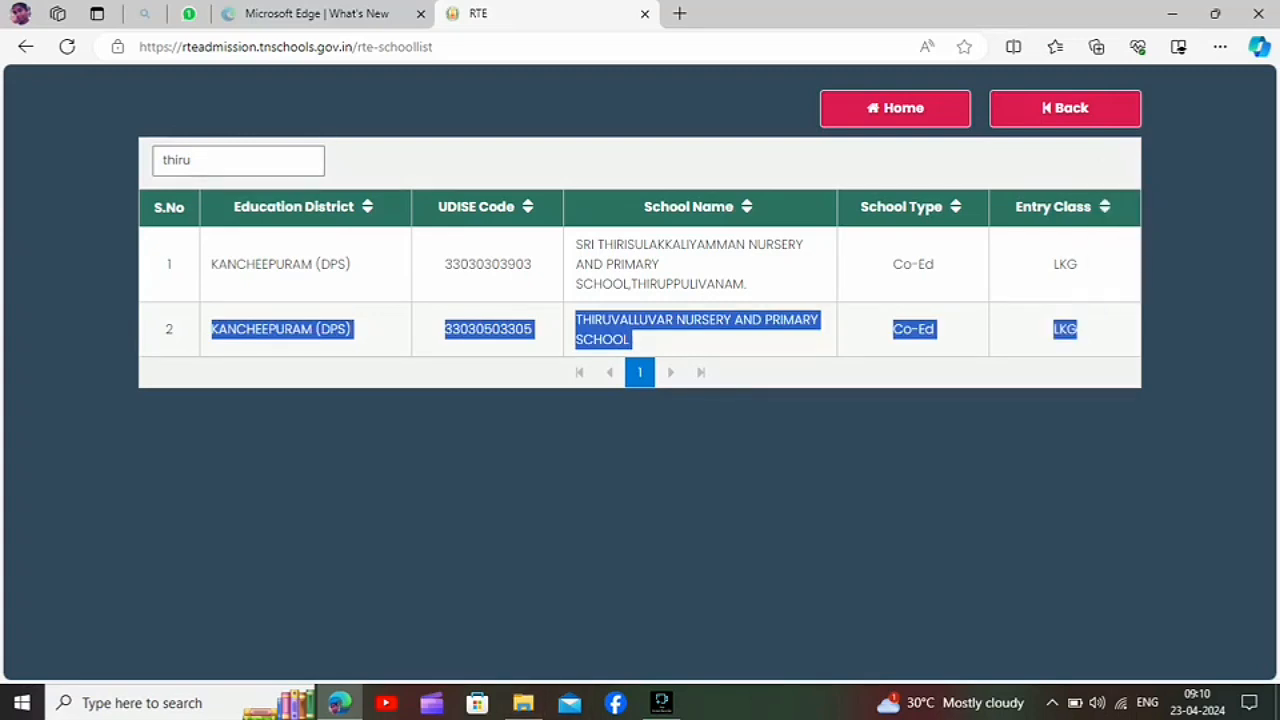
# Step: Find Notepad through the system search and open it
pyautogui.click(182, 703)
pyautogui.write('notea')
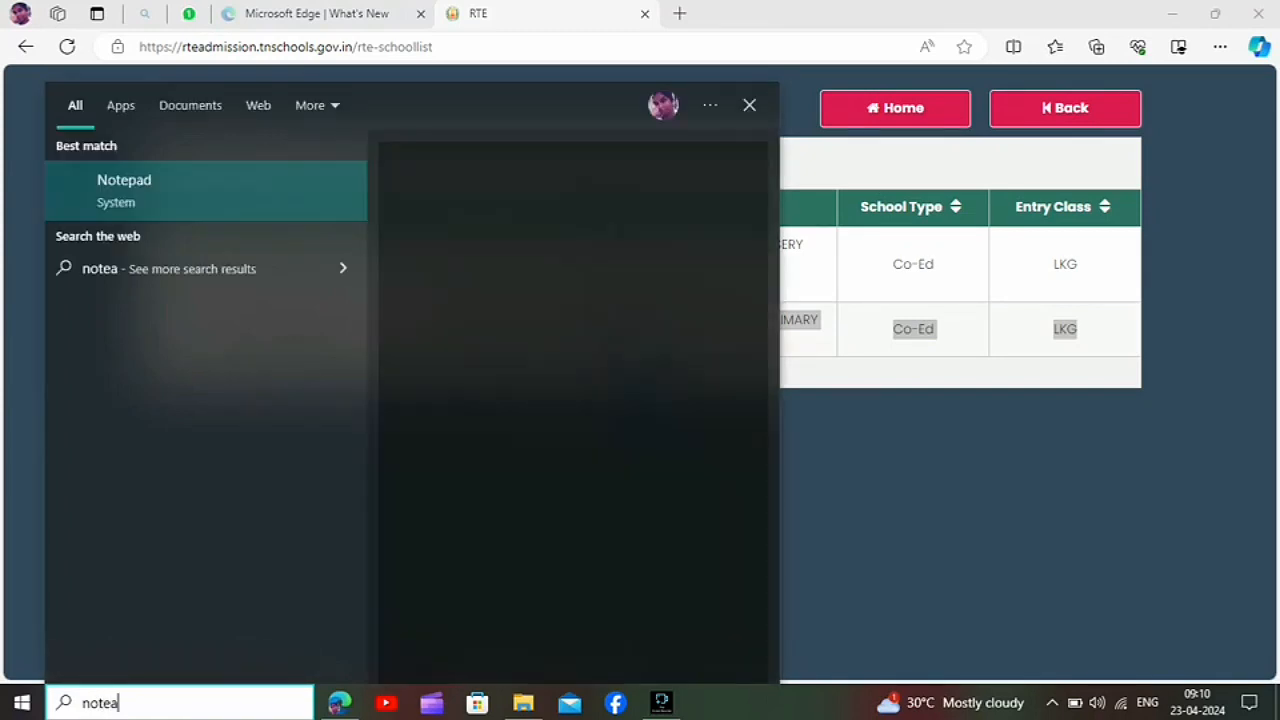
pyautogui.press('BackSpace')
pyautogui.write('pad')
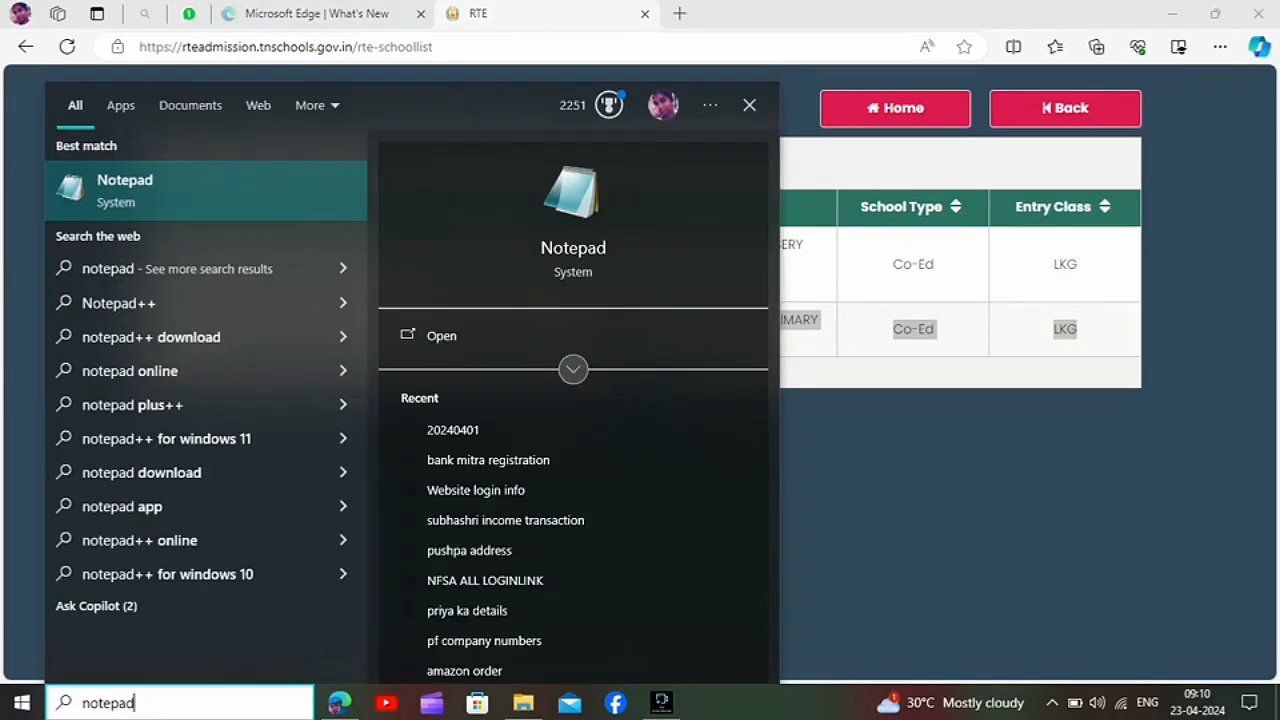
pyautogui.click(206, 191)
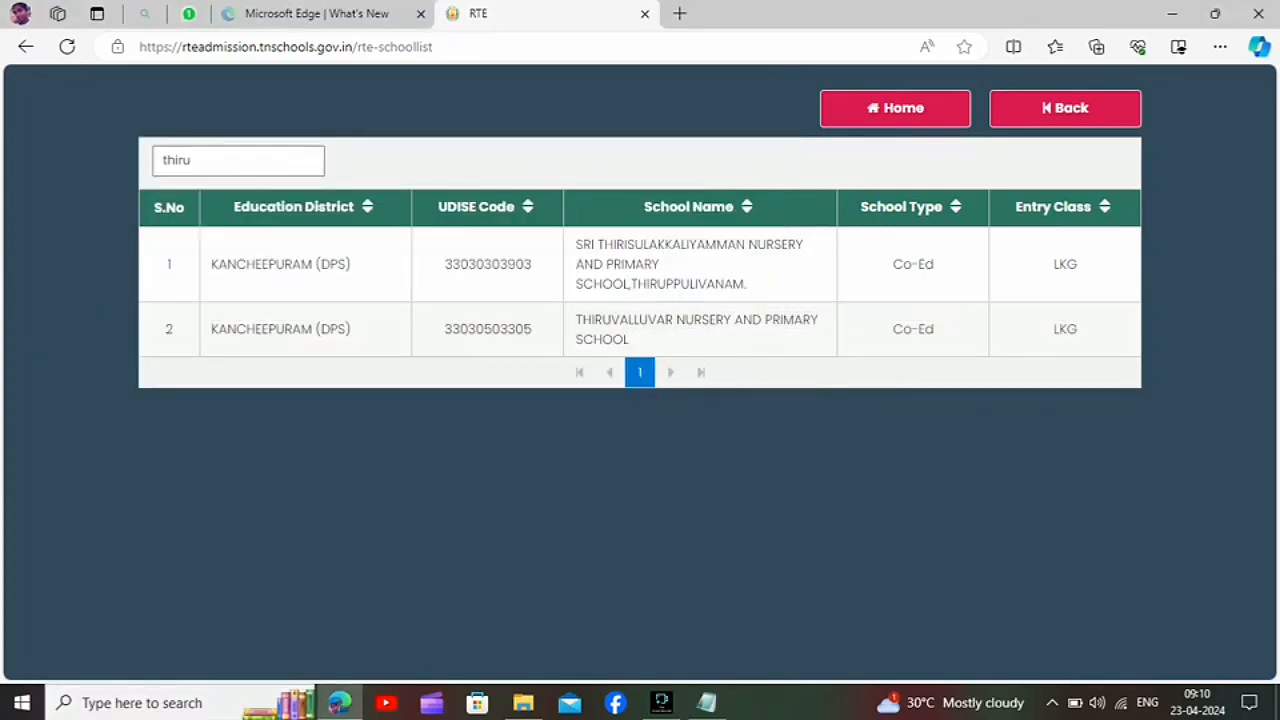
# Step: Return to the RTE portal's home page and start a new application
pyautogui.click(895, 108)
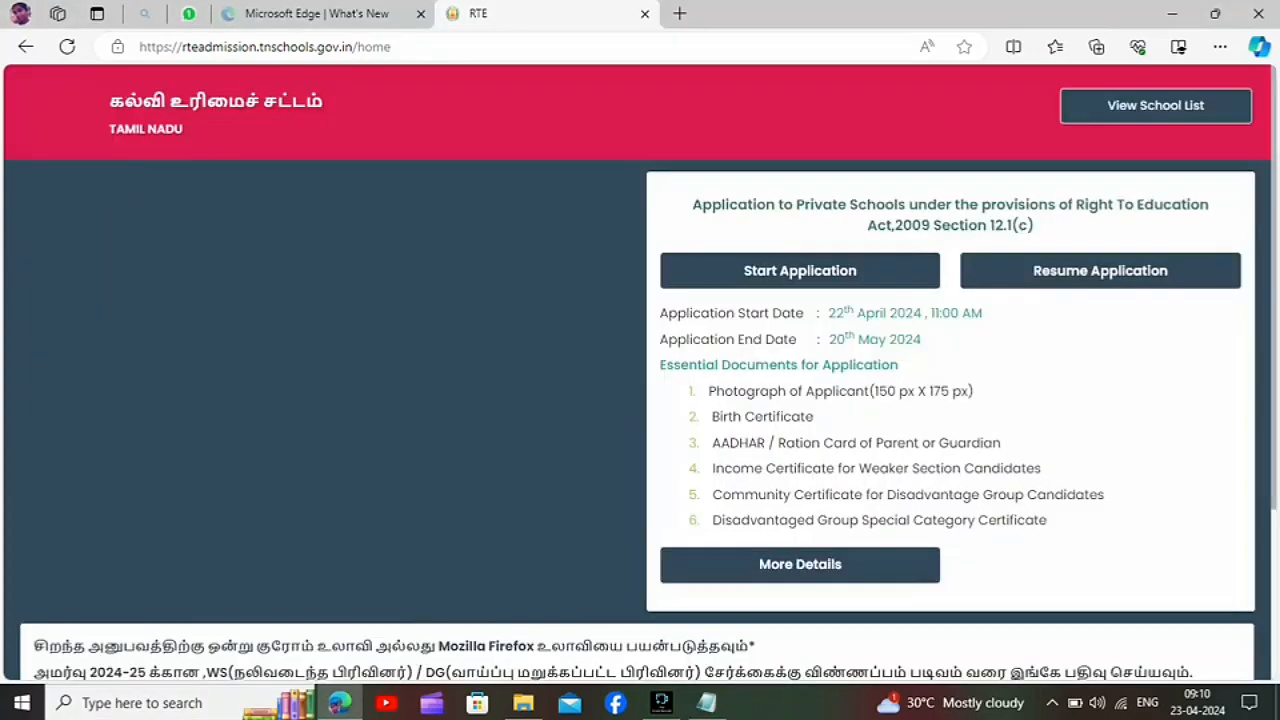
pyautogui.click(800, 270)
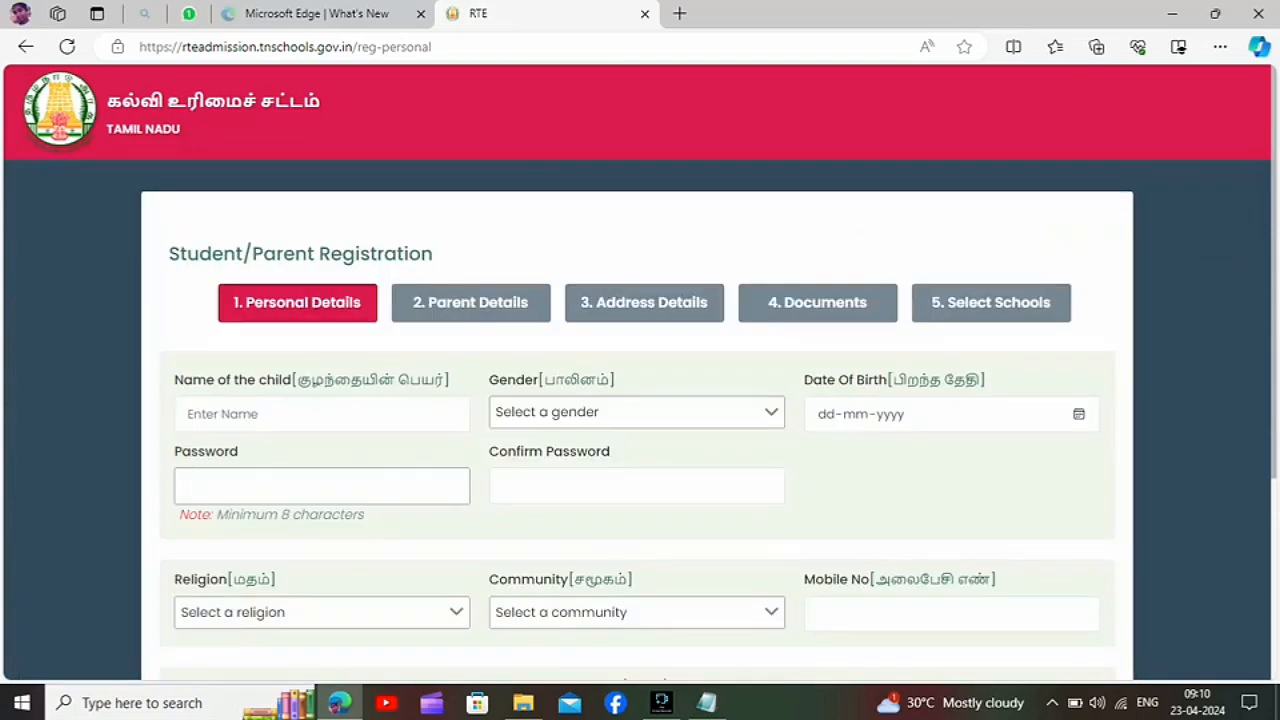
# Step: Pick the child's date of birth in the personal details
pyautogui.click(826, 414)
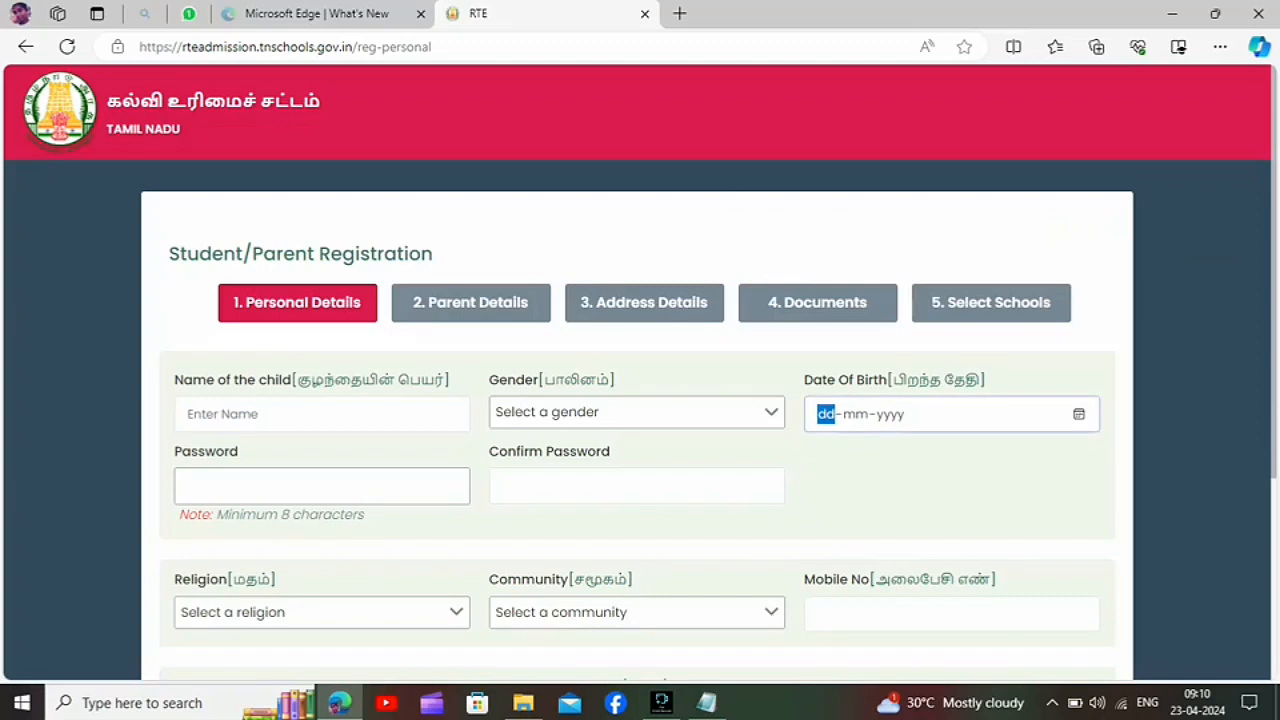
pyautogui.click(1079, 414)
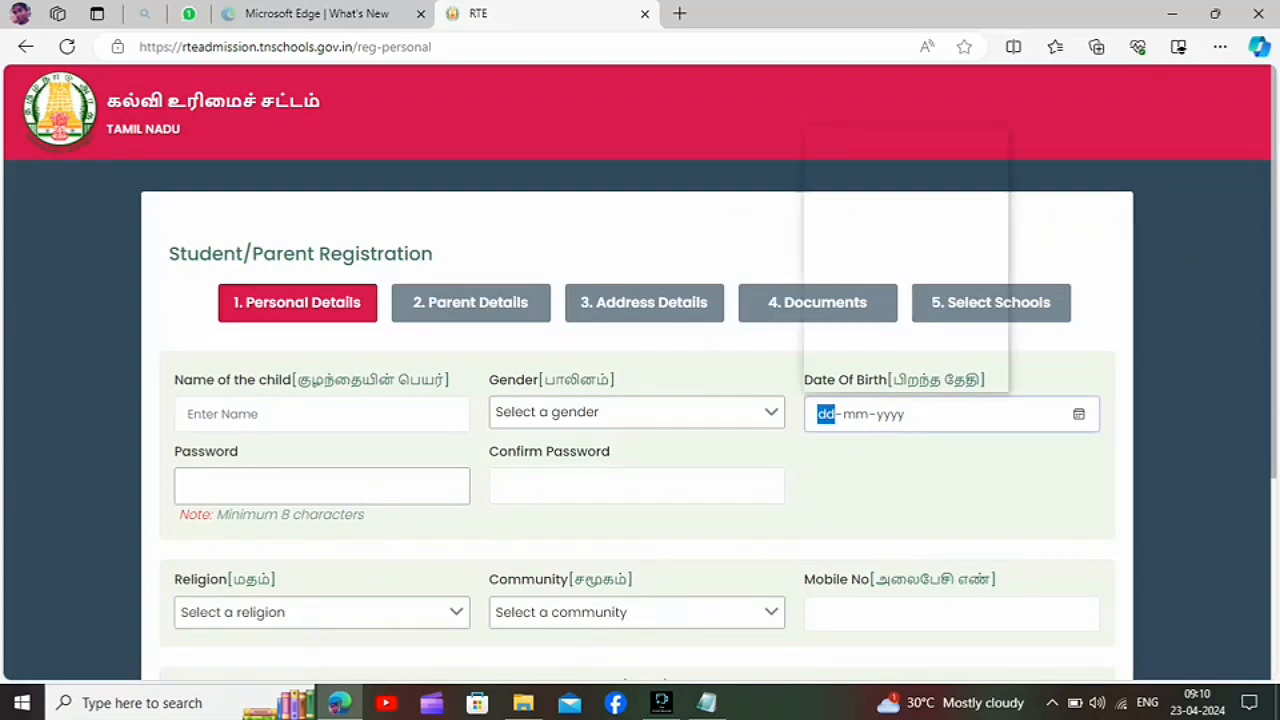
pyautogui.click(845, 149)
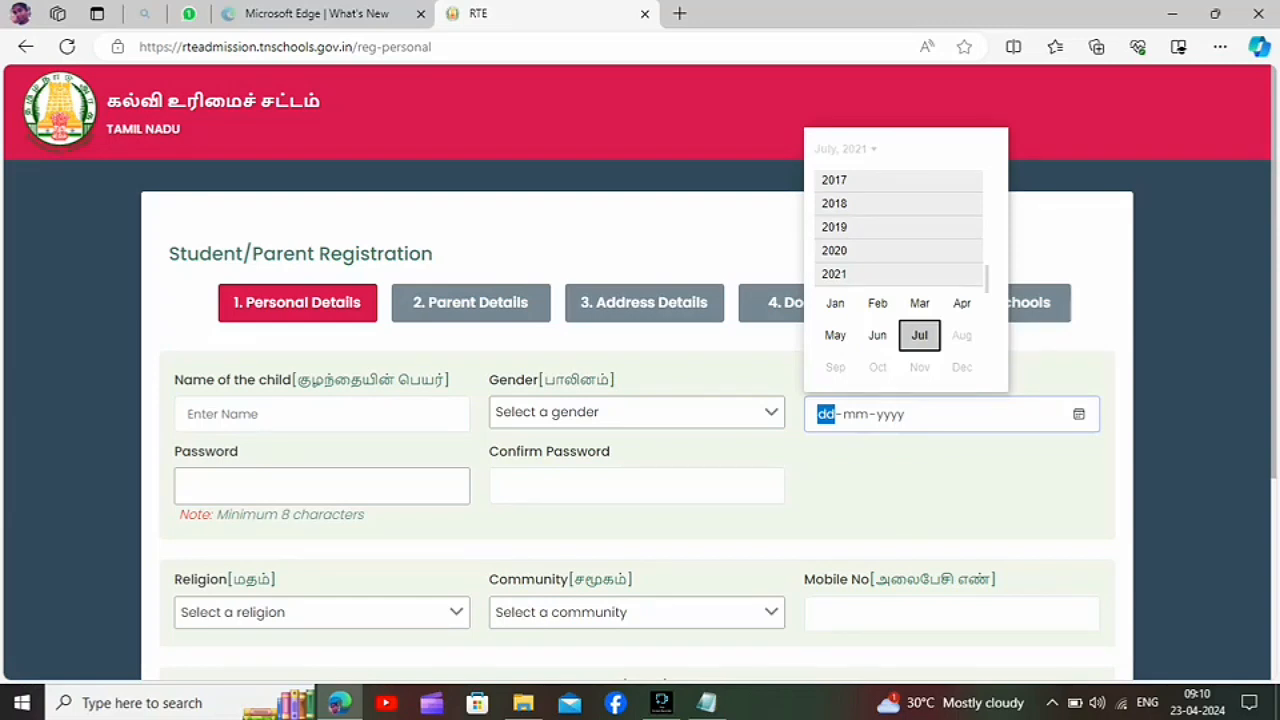
pyautogui.click(834, 250)
pyautogui.click(920, 312)
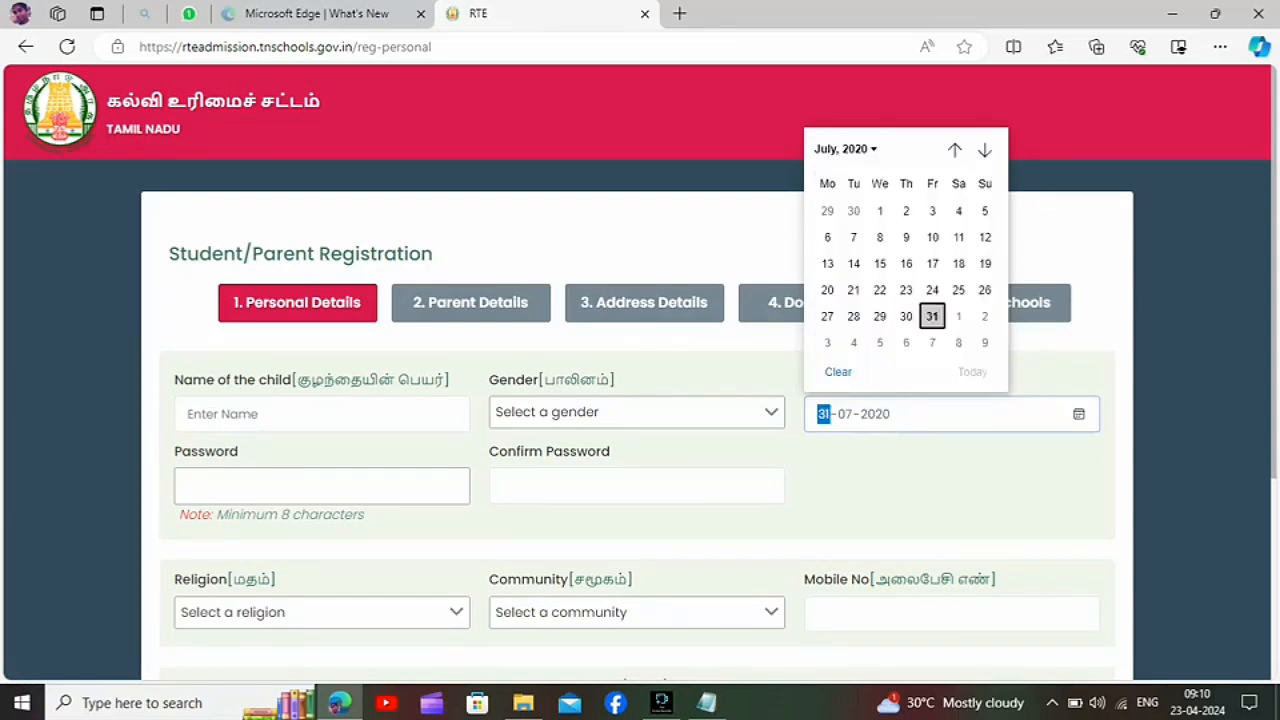
pyautogui.click(929, 314)
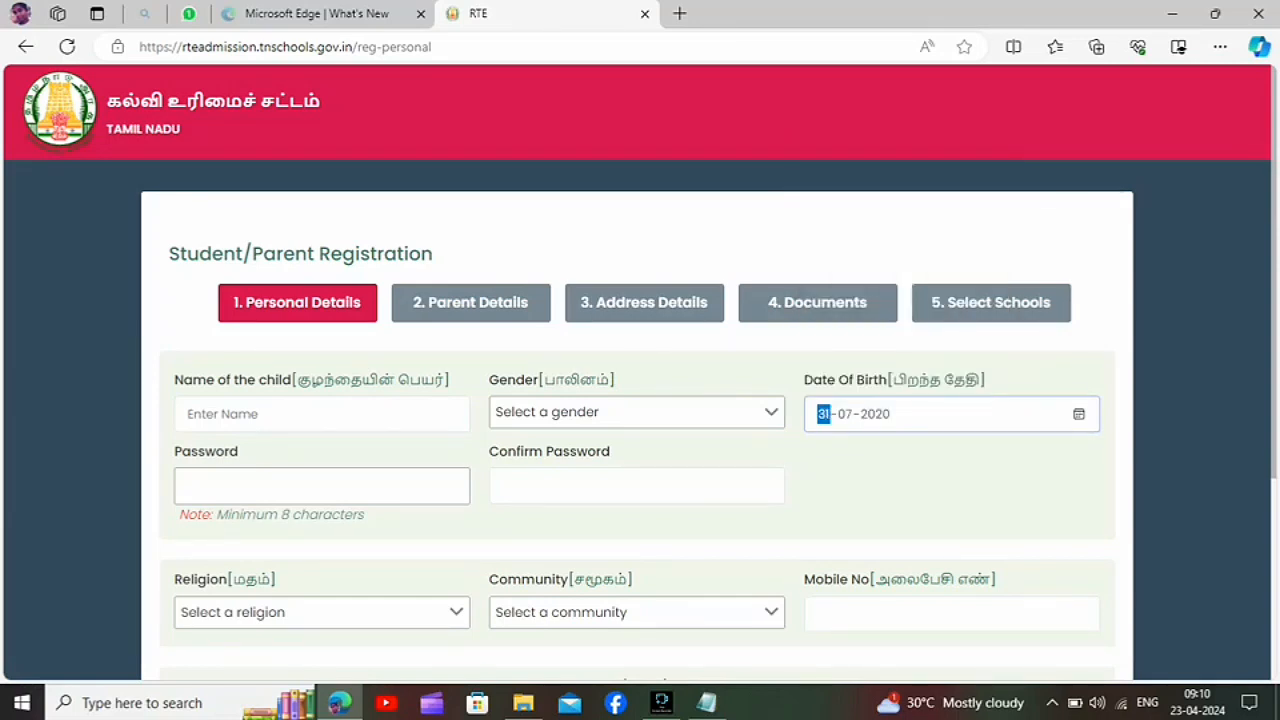
pyautogui.click(1079, 414)
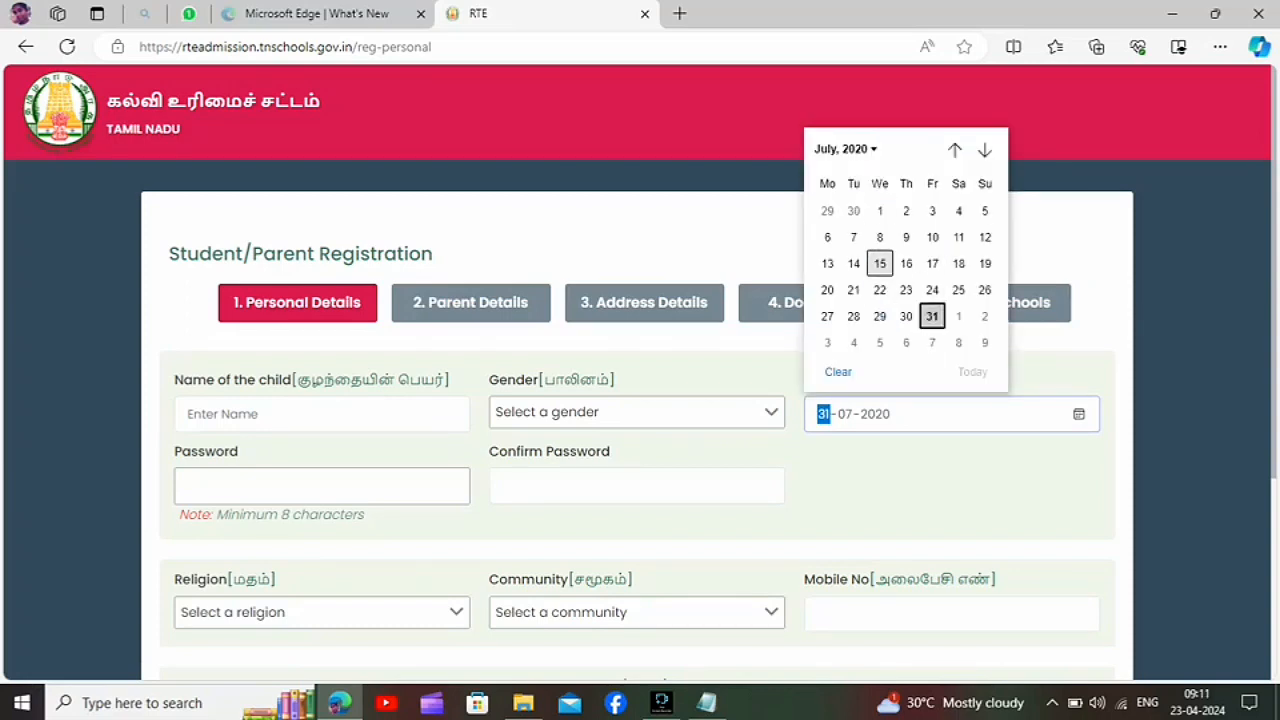
pyautogui.click(827, 264)
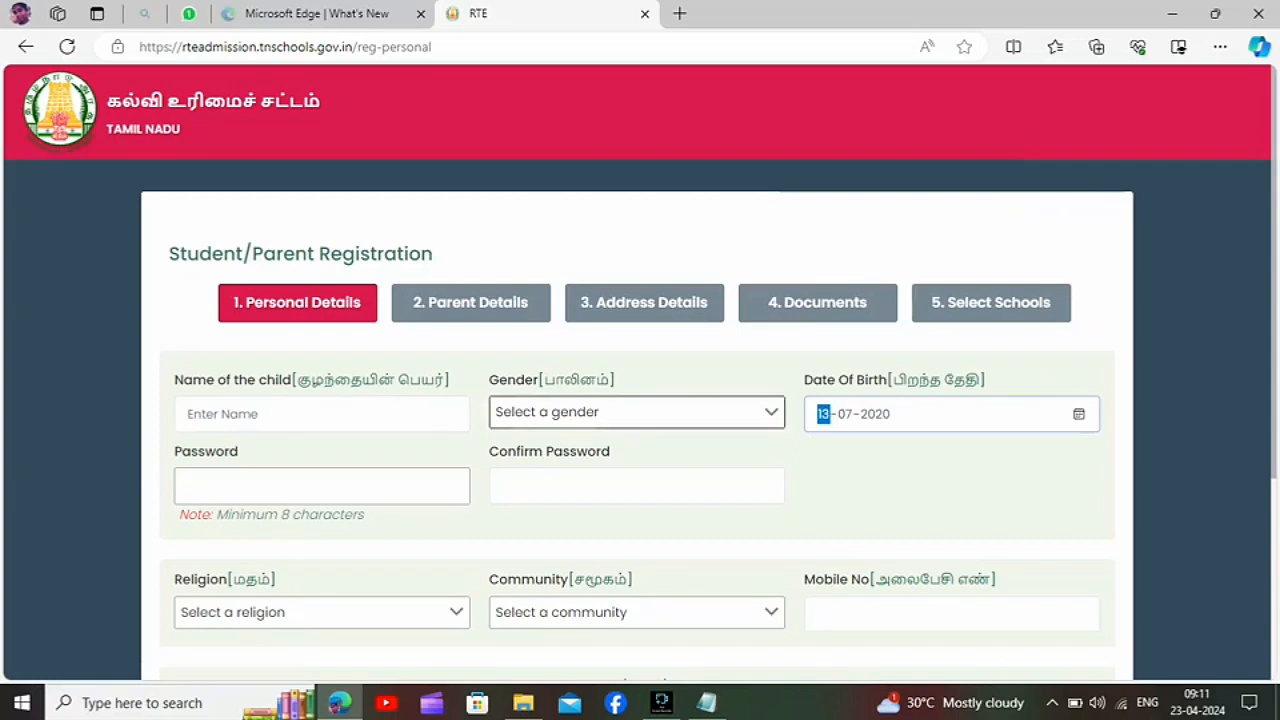
# Step: Set the gender to Female and fill in the child's name, correcting its spelling
pyautogui.click(637, 412)
pyautogui.click(526, 477)
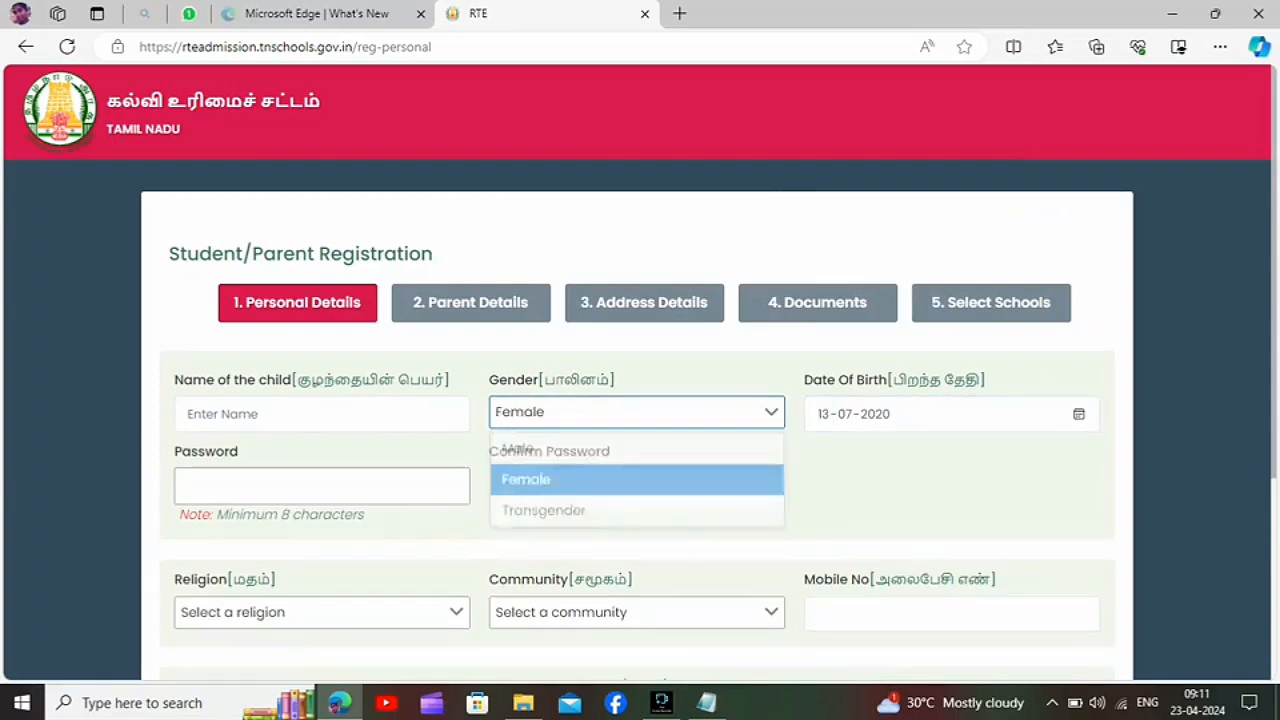
pyautogui.click(187, 413)
pyautogui.write('V Subhashri')
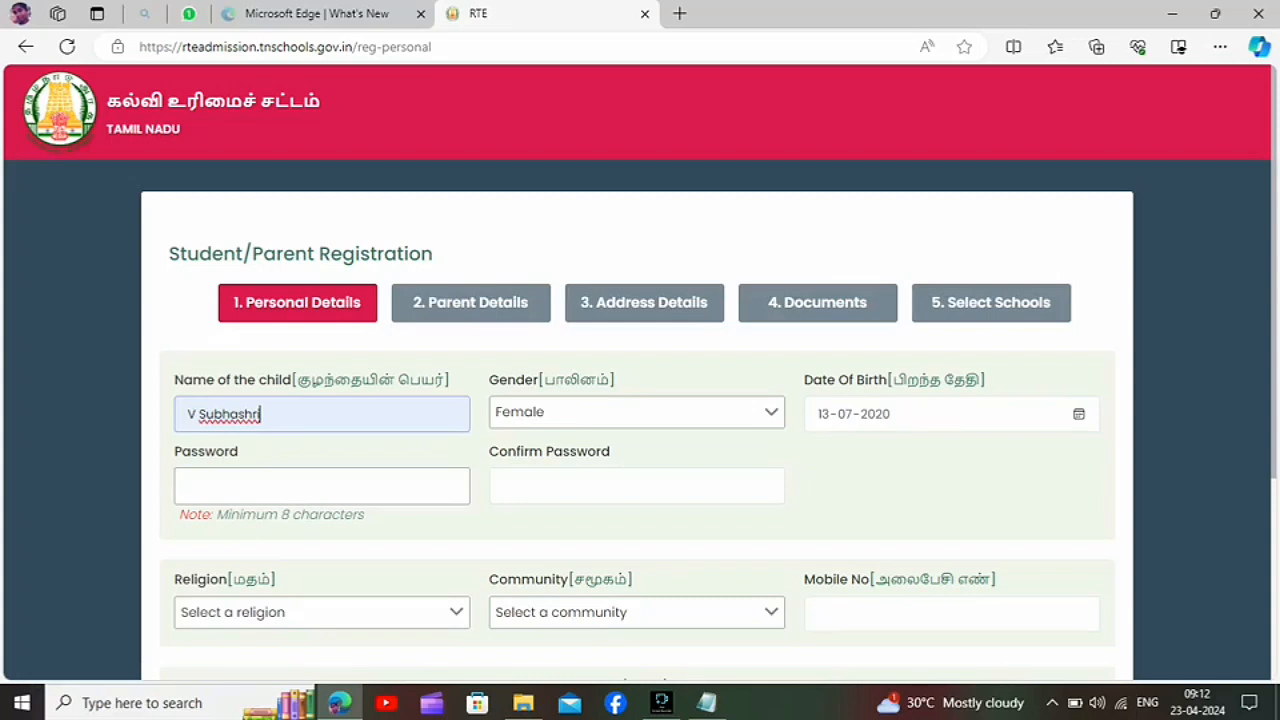
pyautogui.click(252, 413)
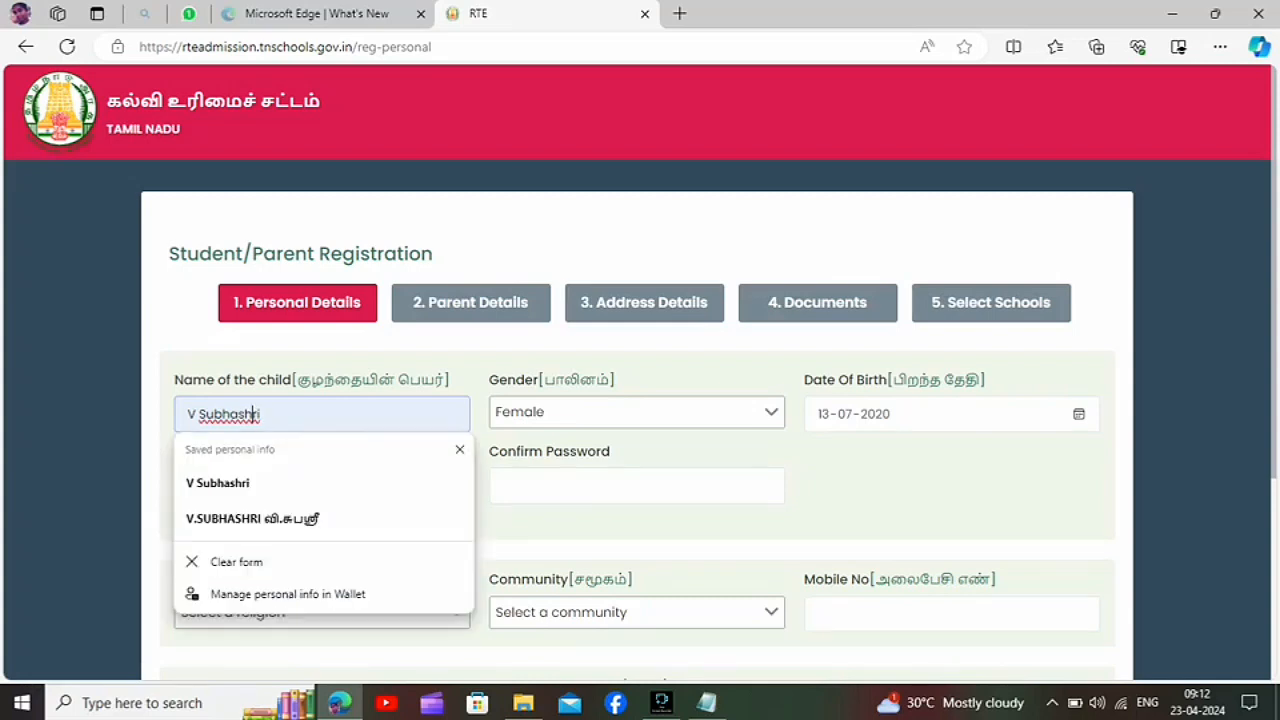
pyautogui.press('BackSpace')
# Step: Enter a password of at least eight characters for the registration
pyautogui.click(240, 486)
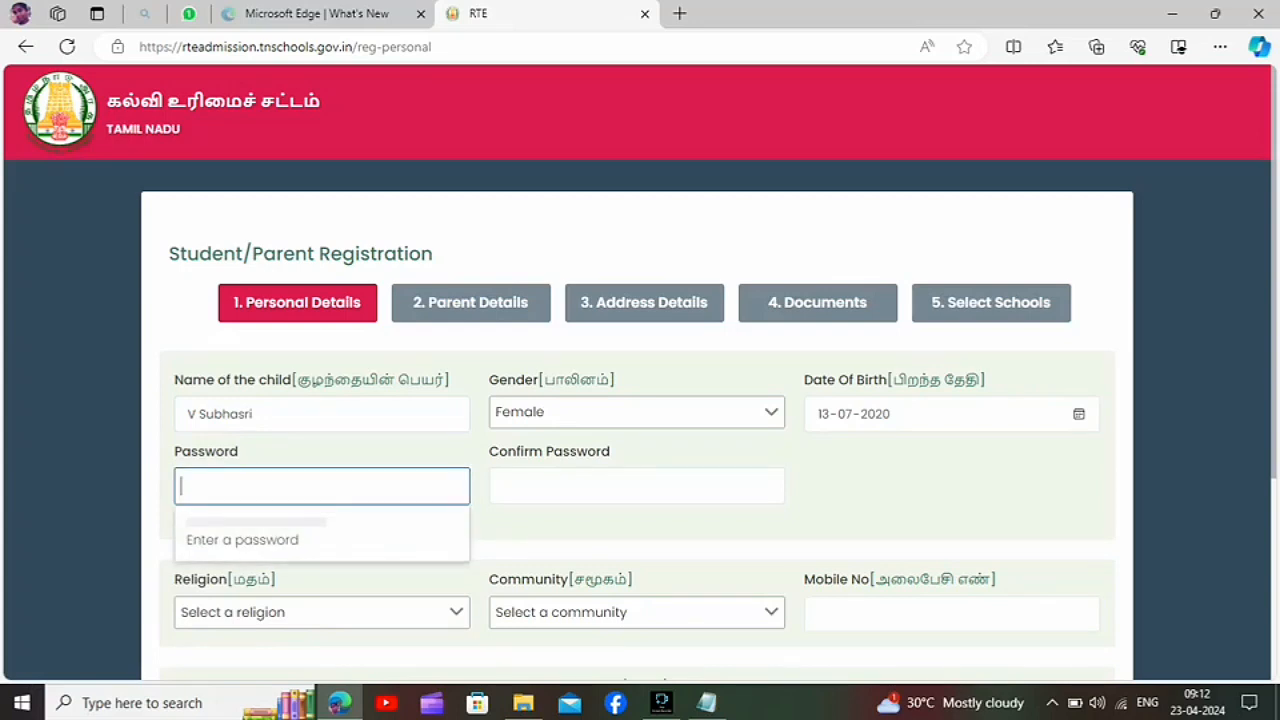
pyautogui.write('12345')
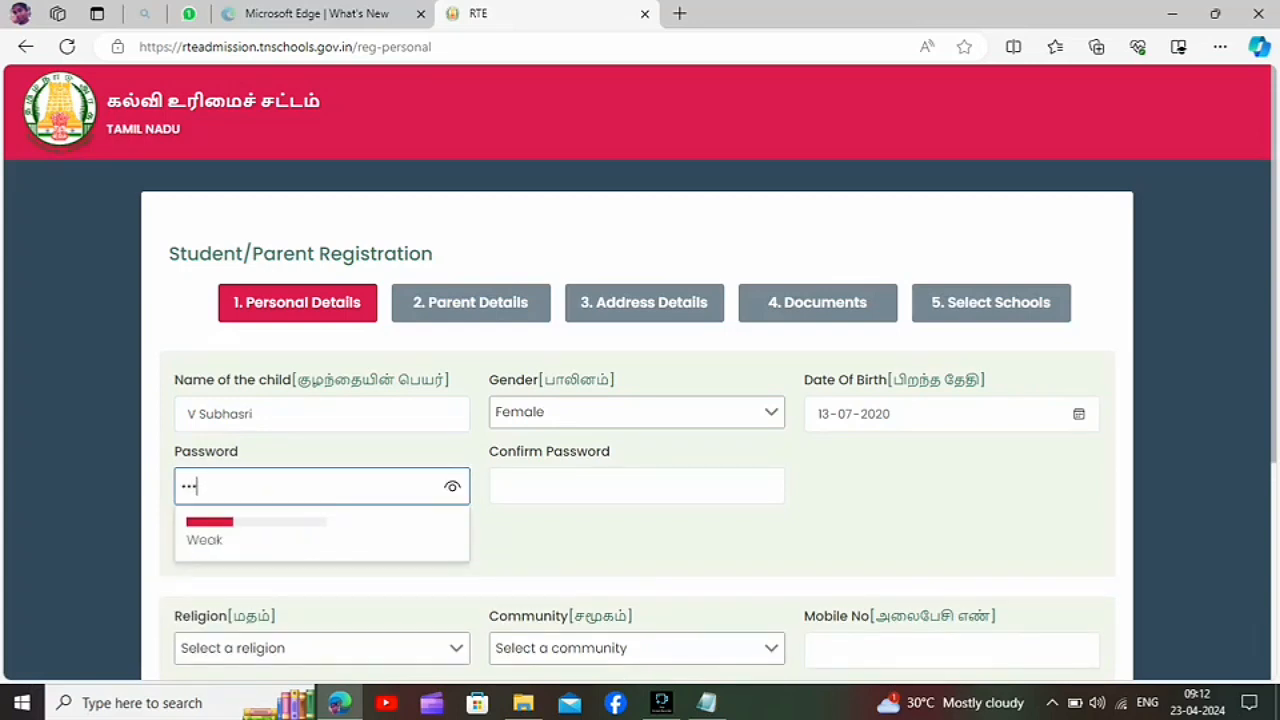
pyautogui.write('678')
pyautogui.press('BackSpace')
pyautogui.press('BackSpace')
pyautogui.press('BackSpace')
pyautogui.press('BackSpace')
pyautogui.press('BackSpace')
pyautogui.press('BackSpace')
pyautogui.press('BackSpace')
pyautogui.press('BackSpace')
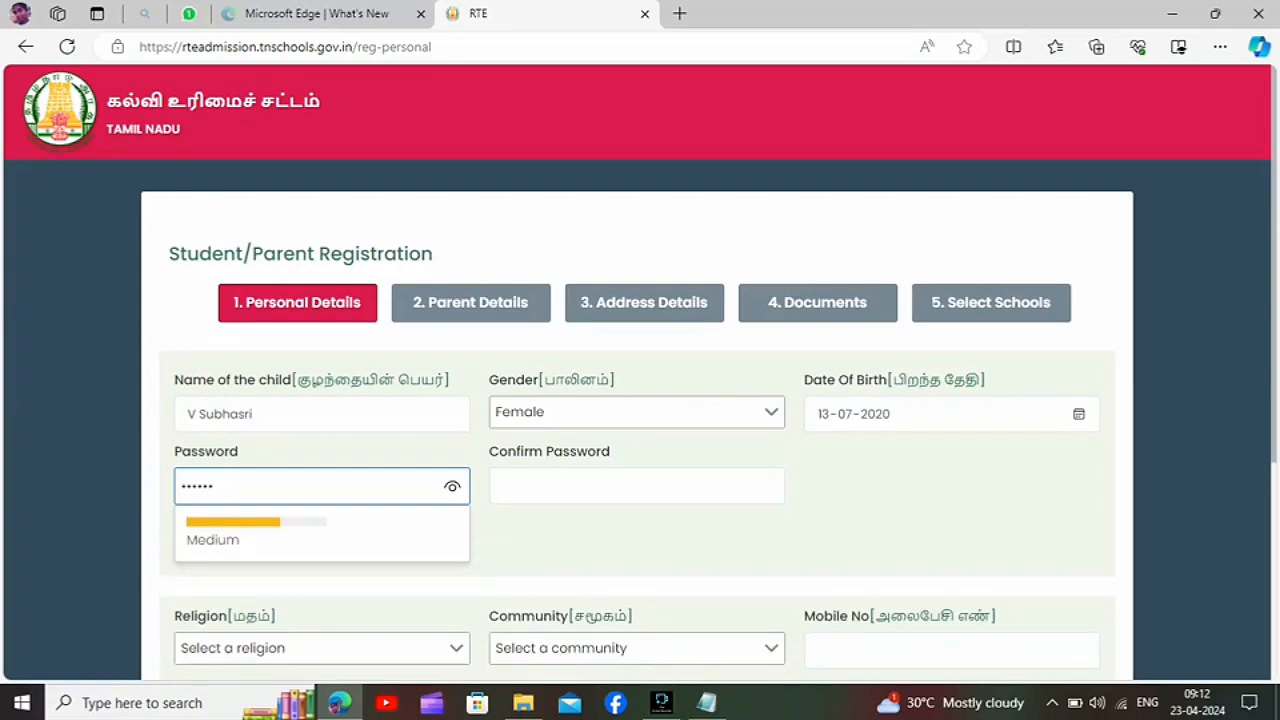
pyautogui.write('12345')
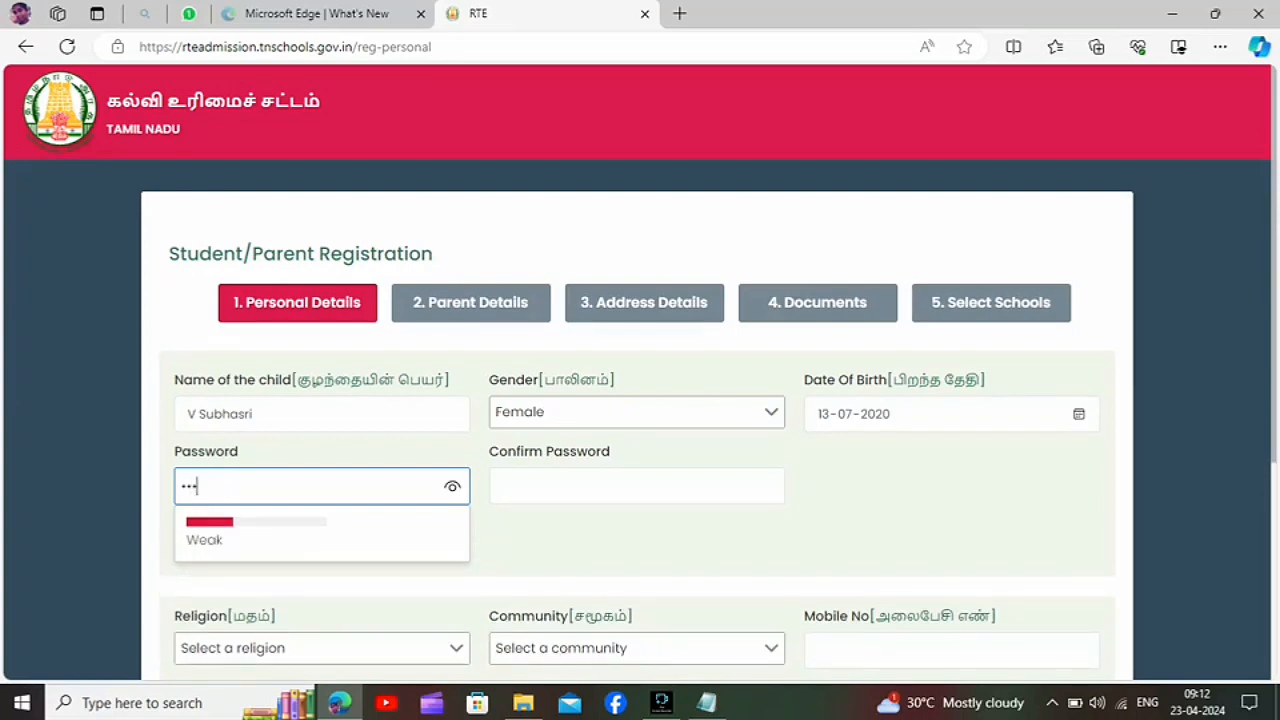
pyautogui.write('67')
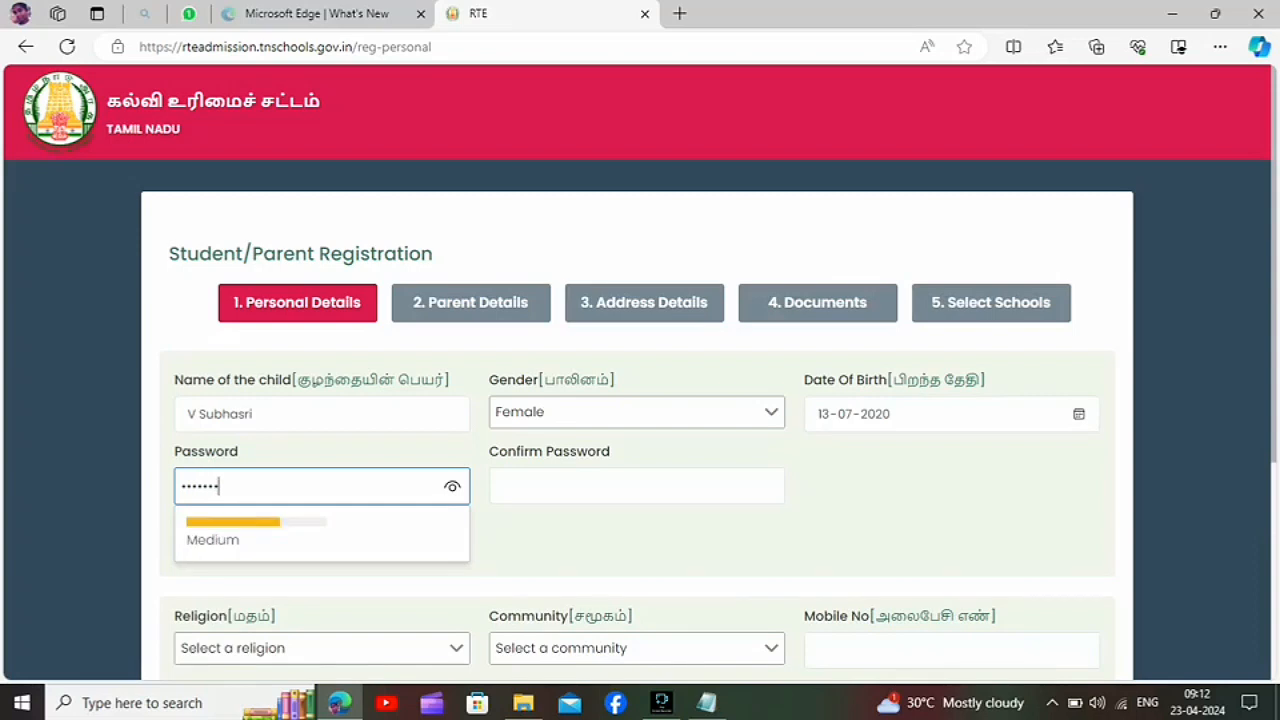
pyautogui.press('BackSpace')
pyautogui.write('78')
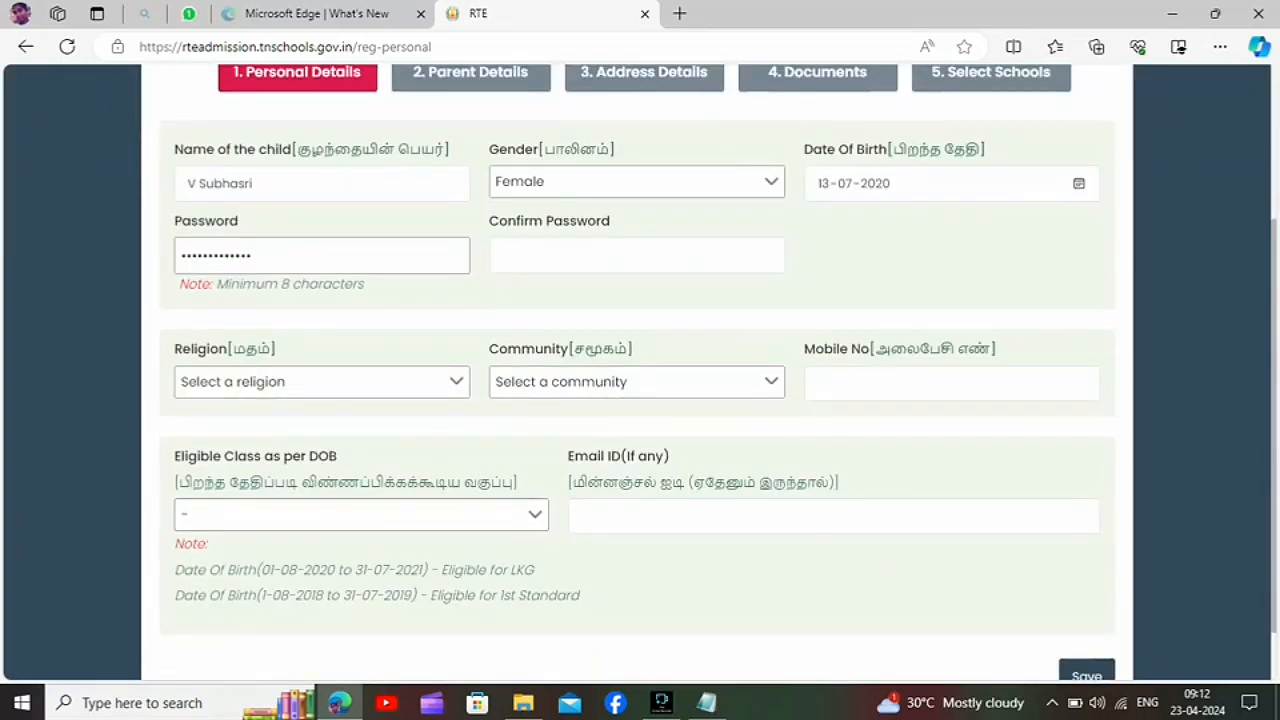
# Step: Set the religion to Hindu and the community to MBC, and fill in the mobile number
pyautogui.click(321, 382)
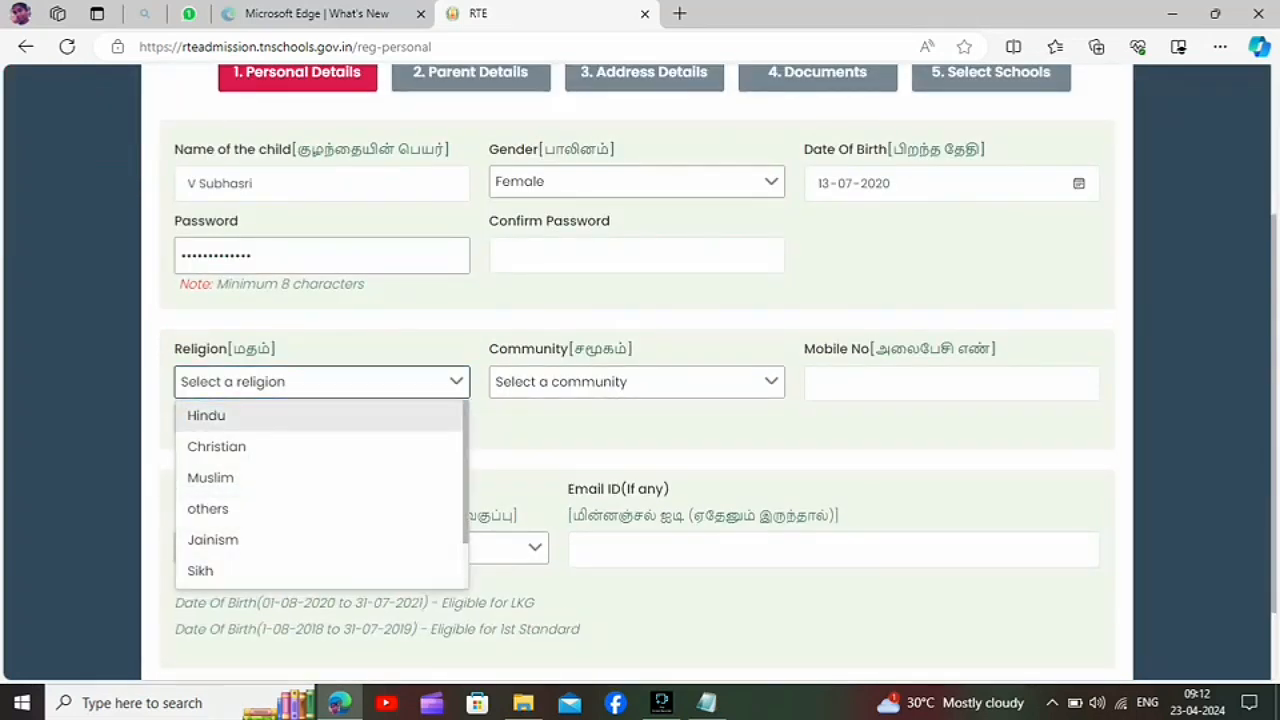
pyautogui.press('Return')
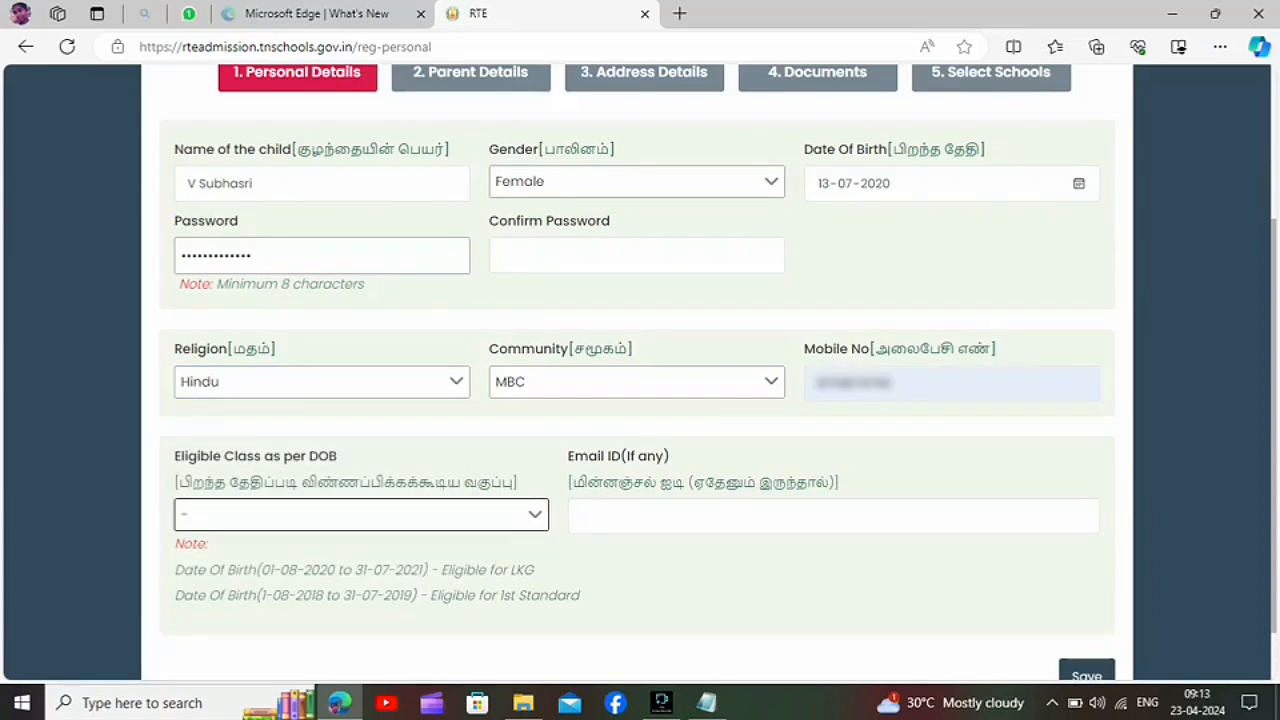
# Step: Examine the date-of-birth eligibility notes for LKG and 1st Standard
pyautogui.click(312, 570)
pyautogui.tripleClick(312, 570)
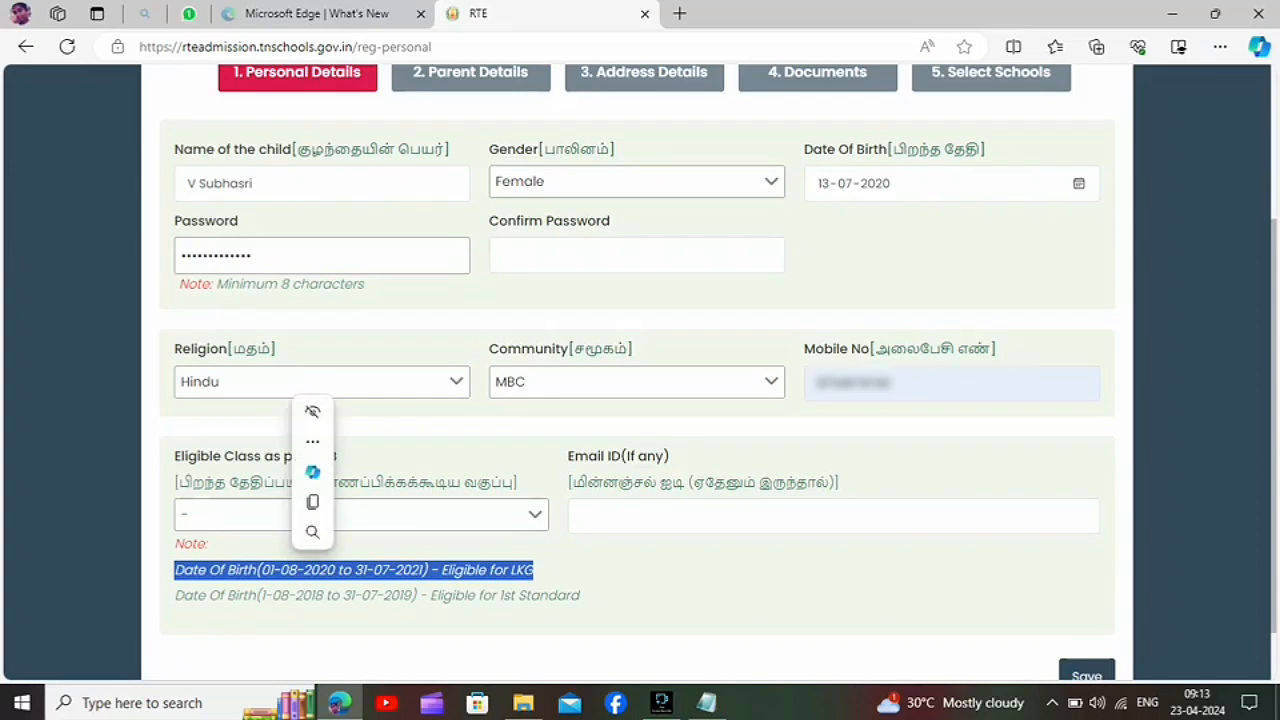
pyautogui.tripleClick(318, 595)
pyautogui.click(325, 595)
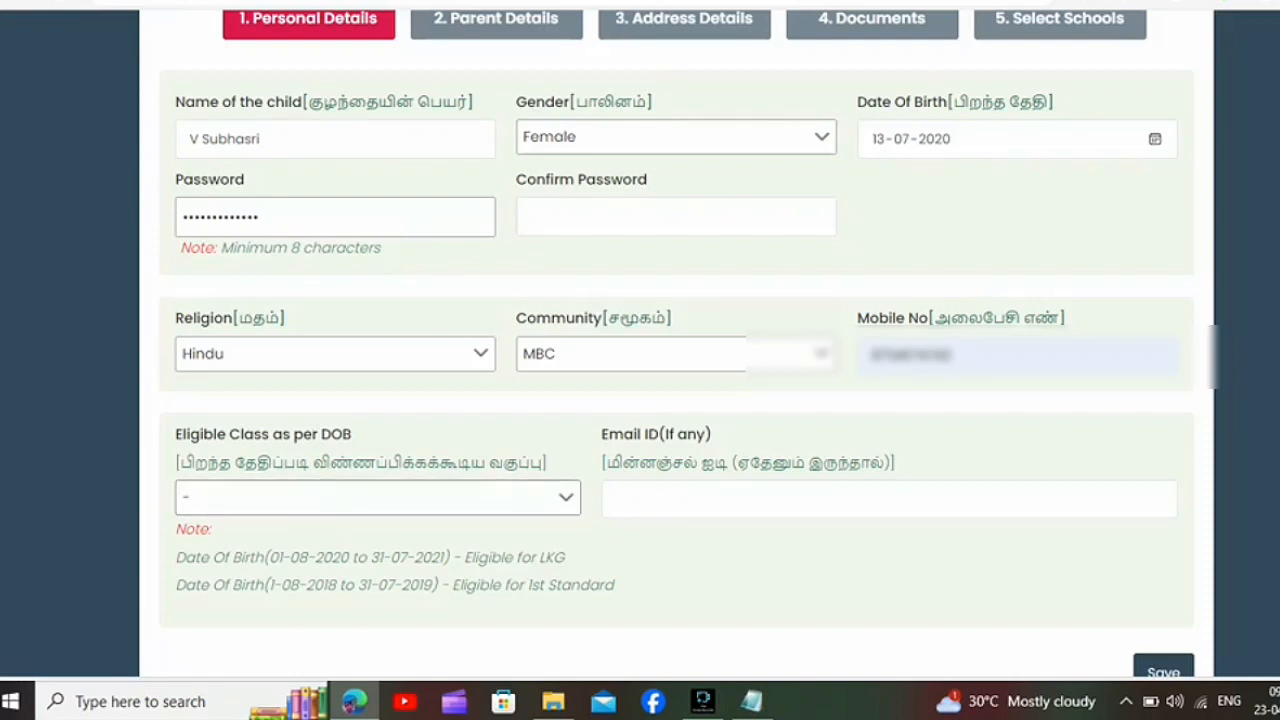
# Step: Correct the child's date of birth, set the eligible class to LKG, and save the personal details
pyautogui.scroll(-1, 677, 349)
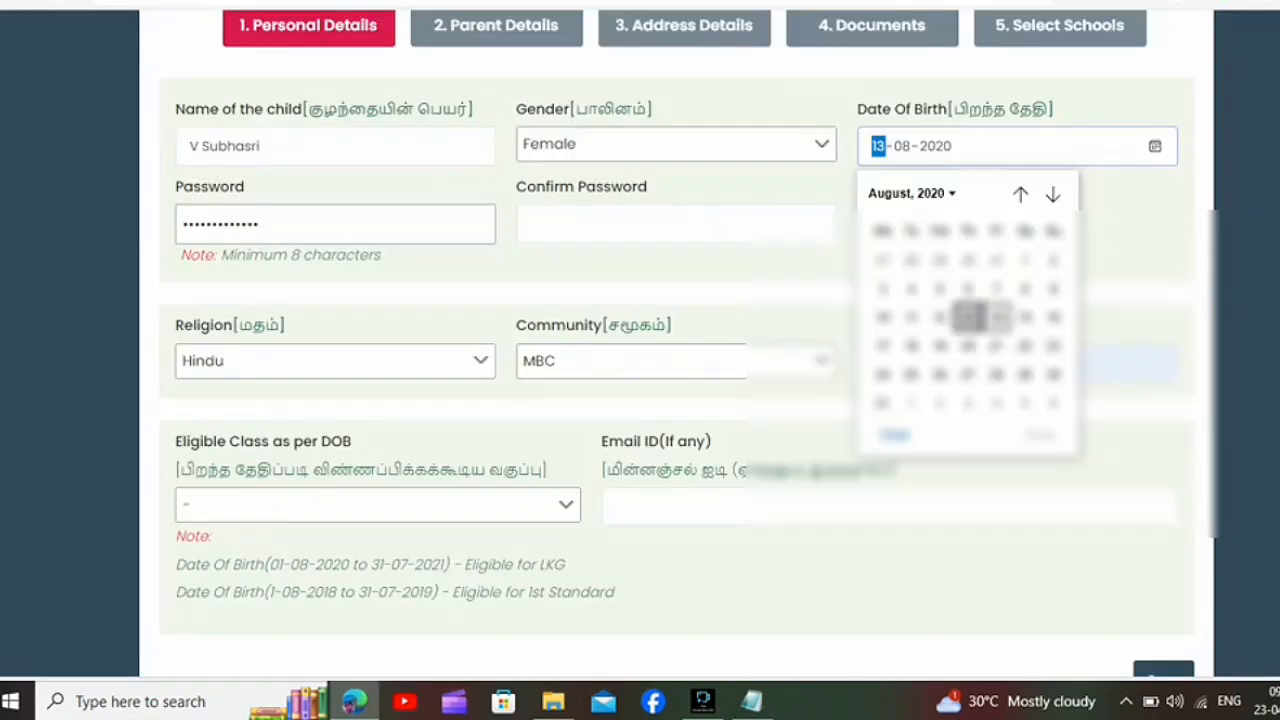
pyautogui.press('Return')
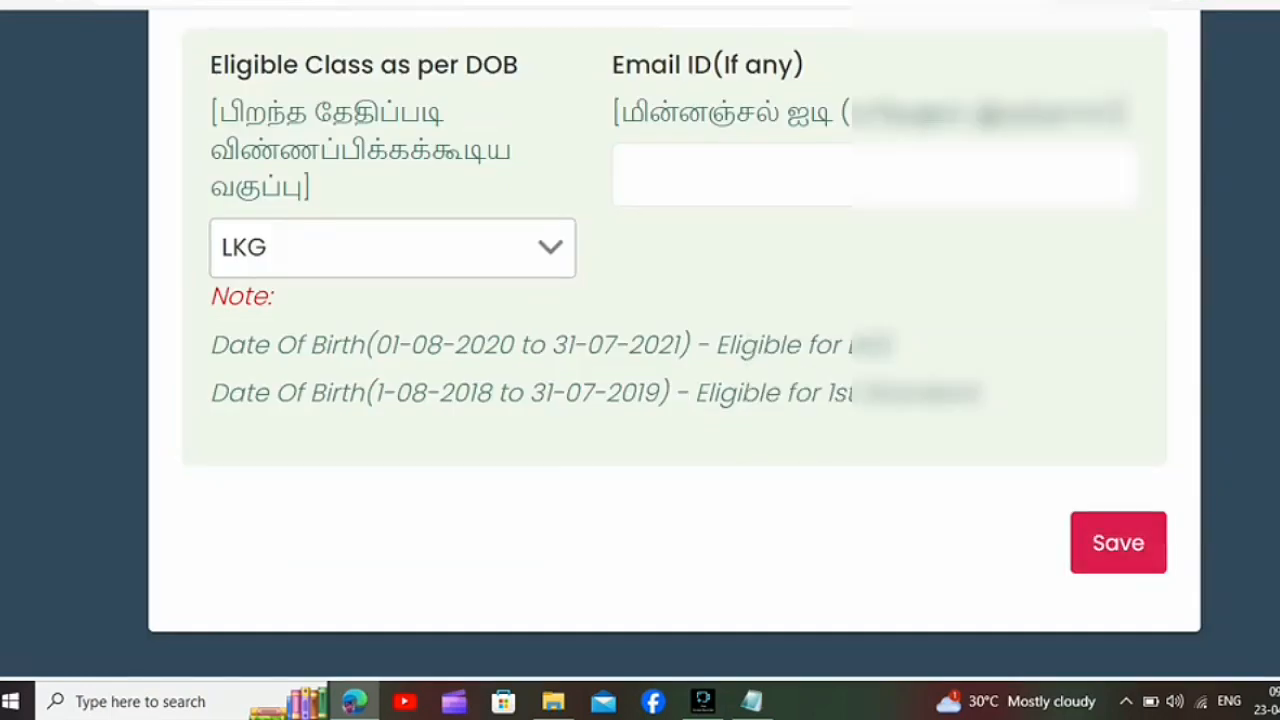
pyautogui.click(1118, 543)
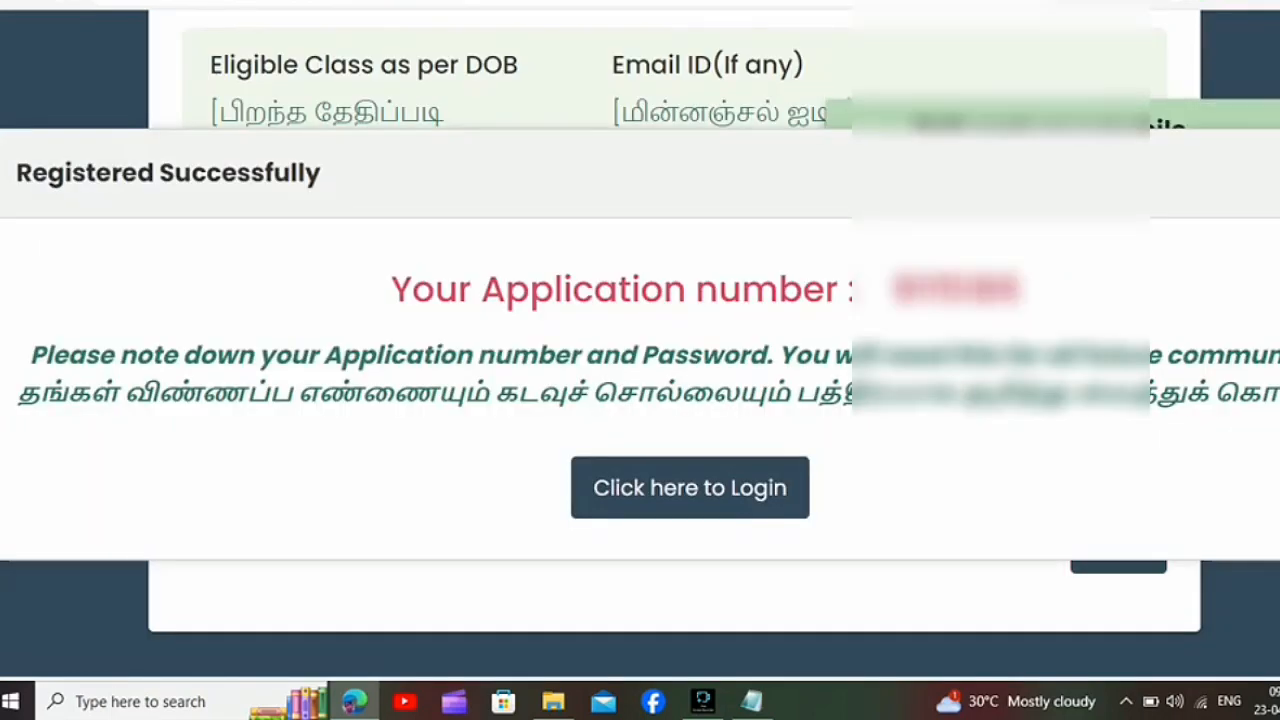
# Step: Go to the login page from the registration message and log in to the application with the account password
pyautogui.click(690, 488)
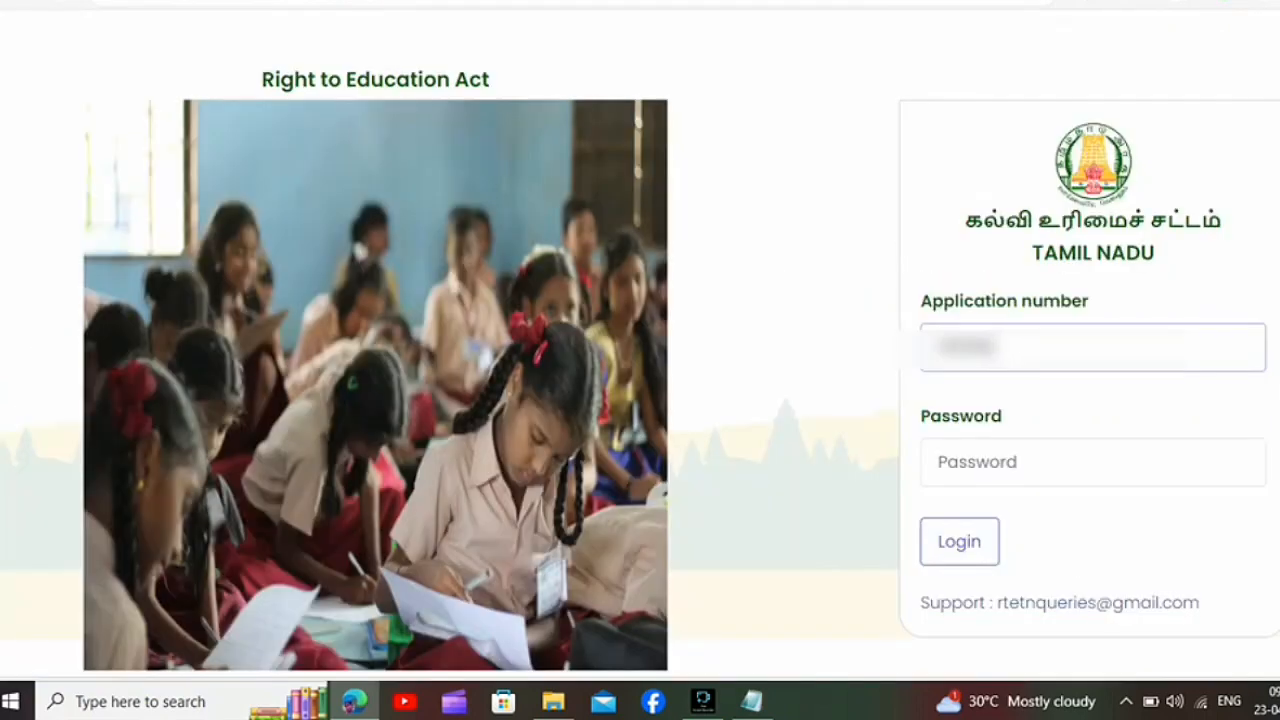
pyautogui.write('•••••••')
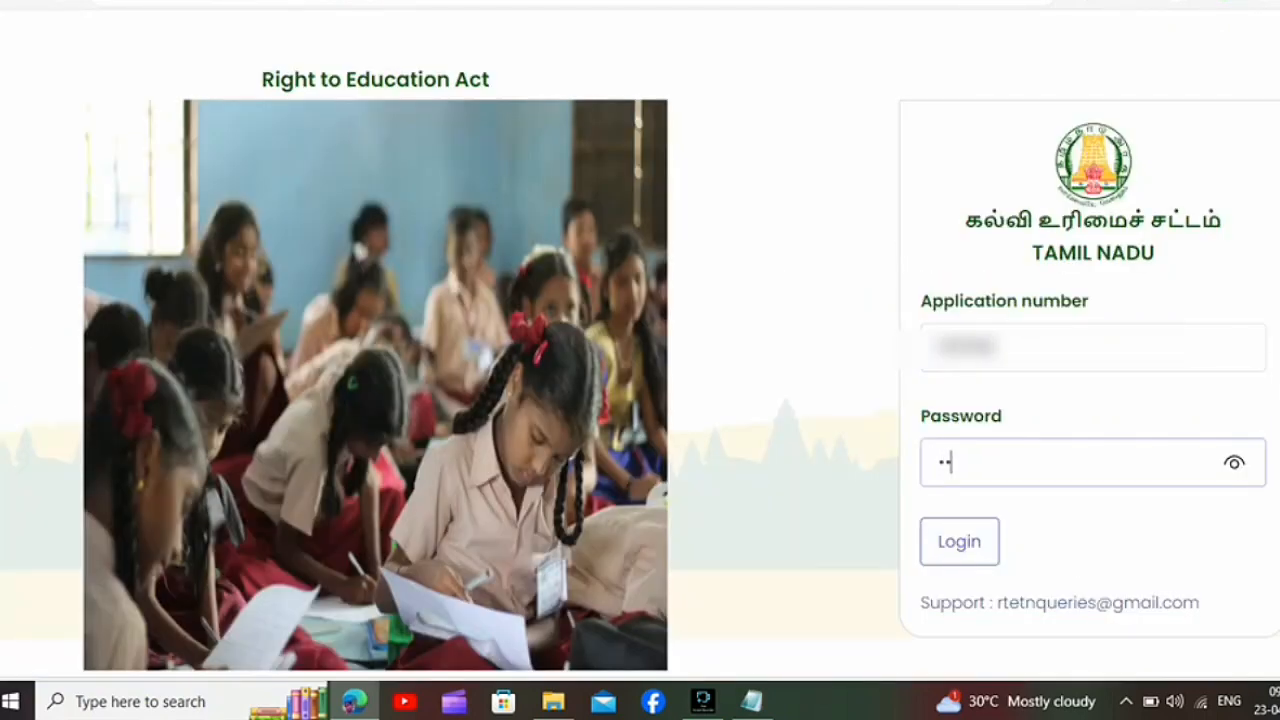
pyautogui.write('•••••')
pyautogui.press('Return')
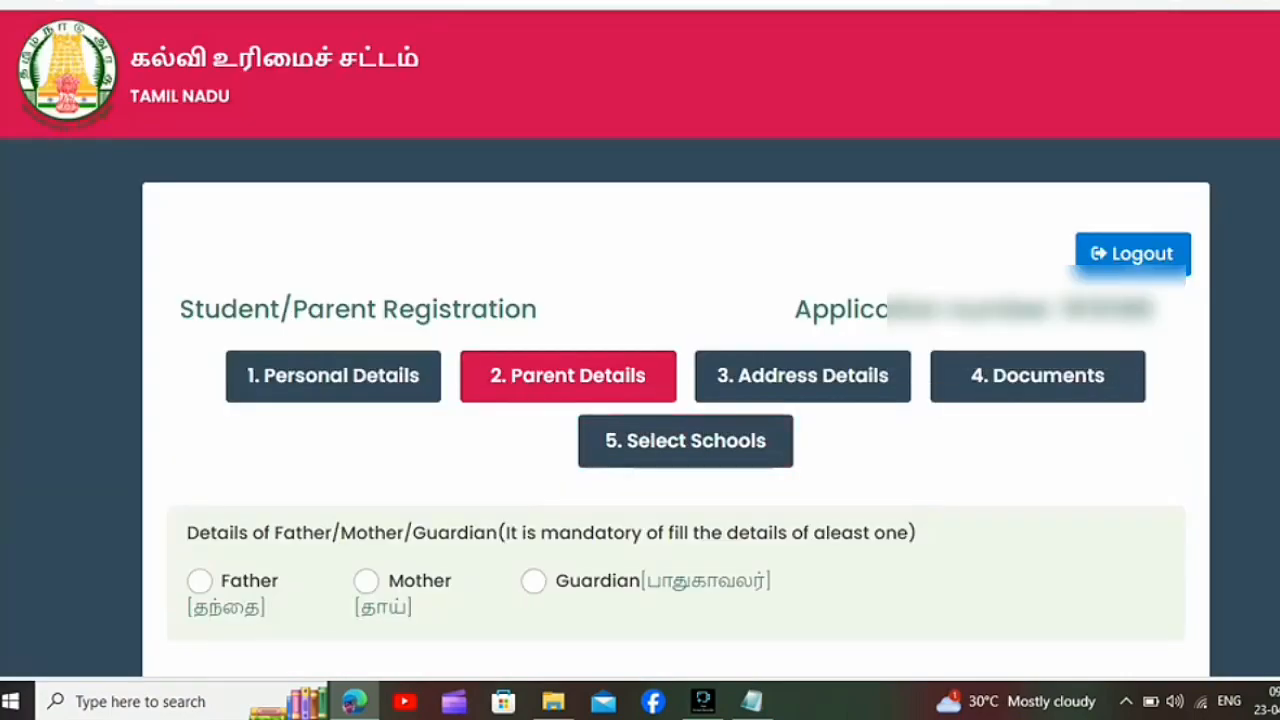
# Step: Choose Father as the parent whose details are given and fill in the father's name
pyautogui.scroll(-4, 640, 400)
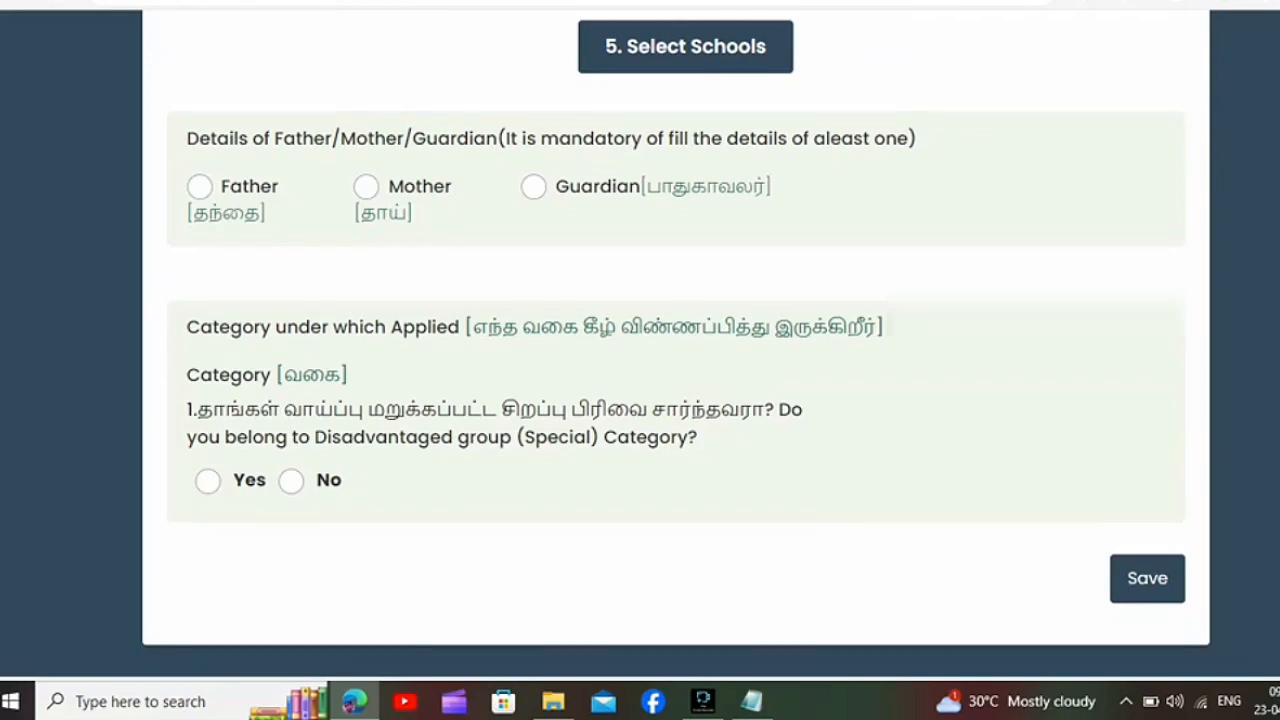
pyautogui.click(366, 186)
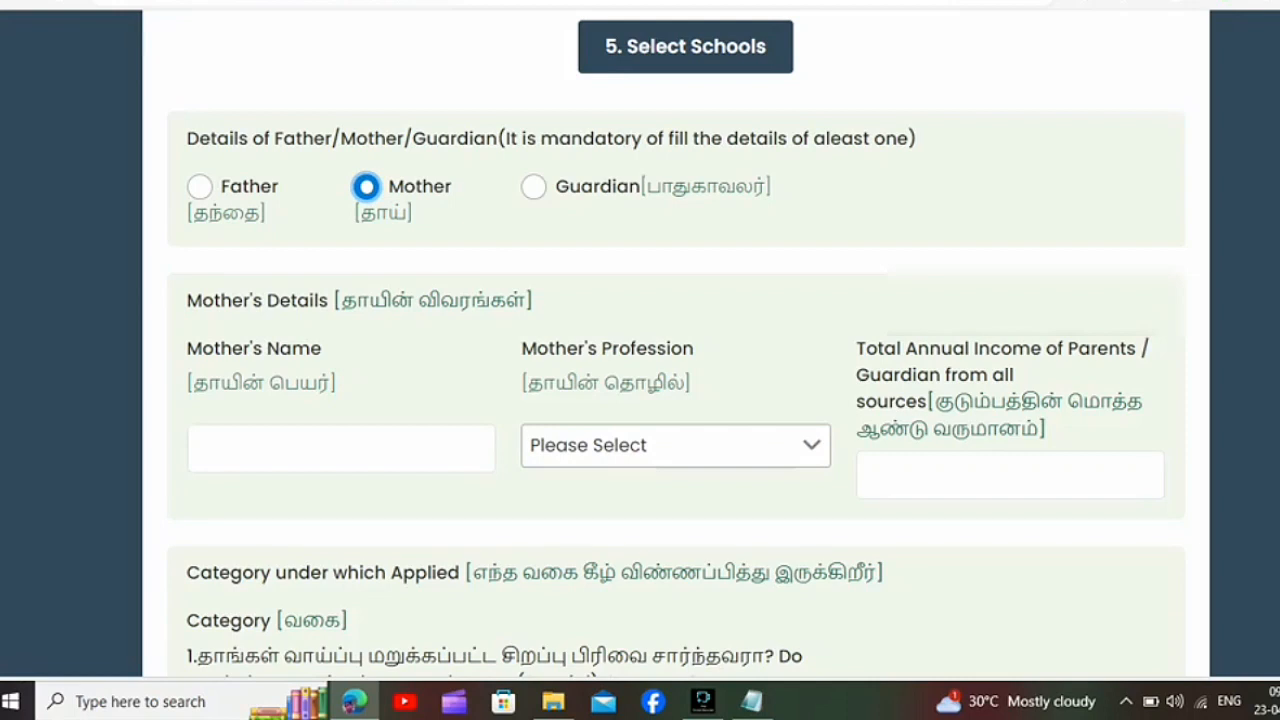
pyautogui.click(200, 187)
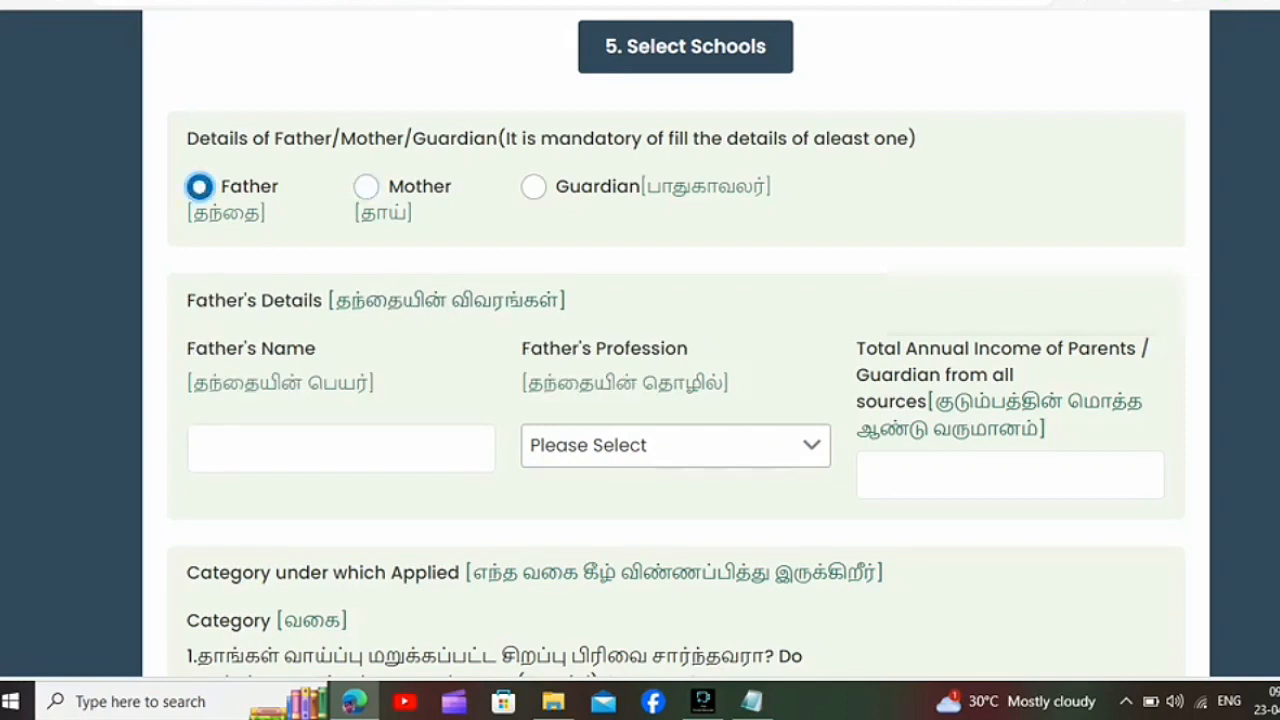
pyautogui.click(205, 447)
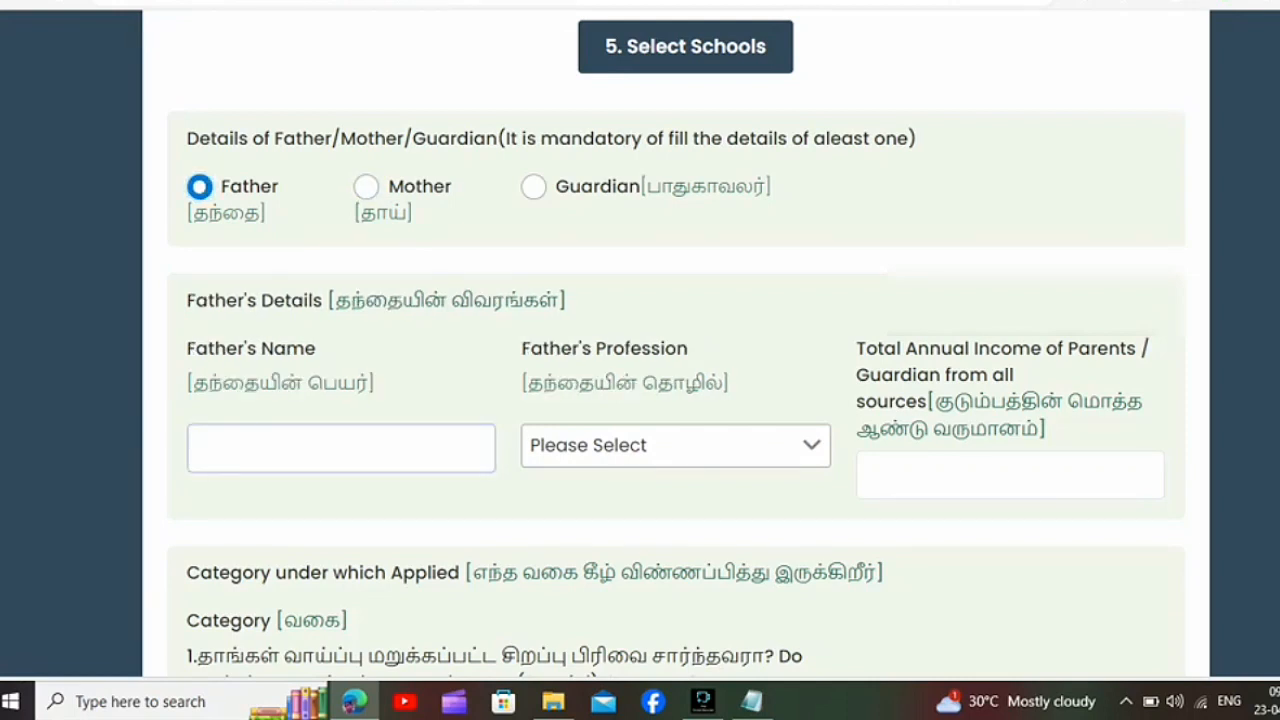
pyautogui.write('Vinayagamoort')
pyautogui.write('hi')
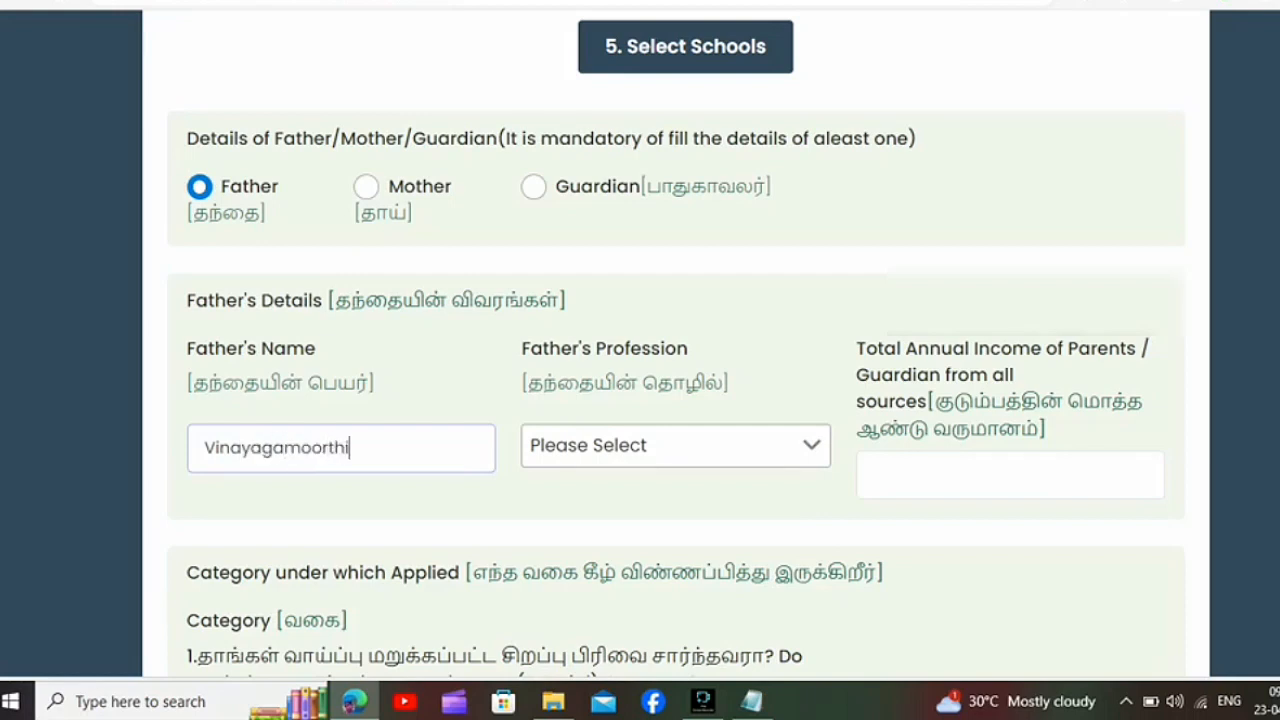
# Step: Set the father's profession to Other and the parents' total annual income to 72000
pyautogui.click(676, 446)
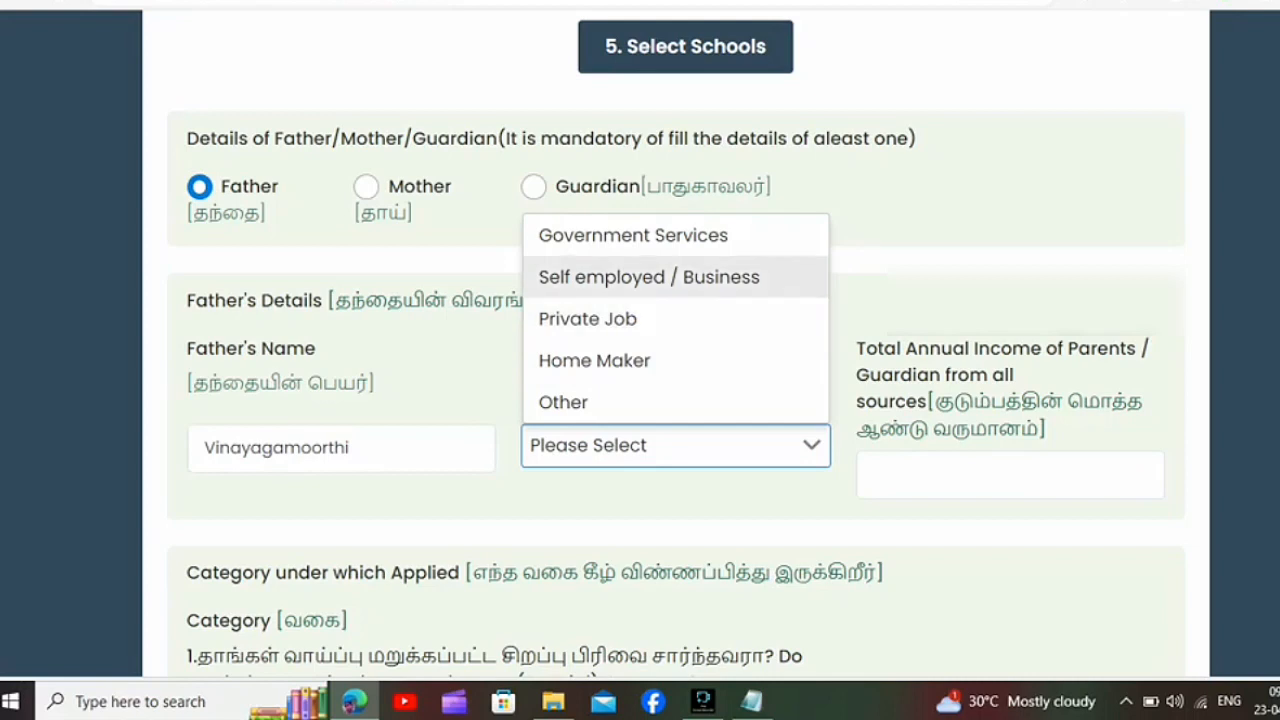
pyautogui.click(676, 402)
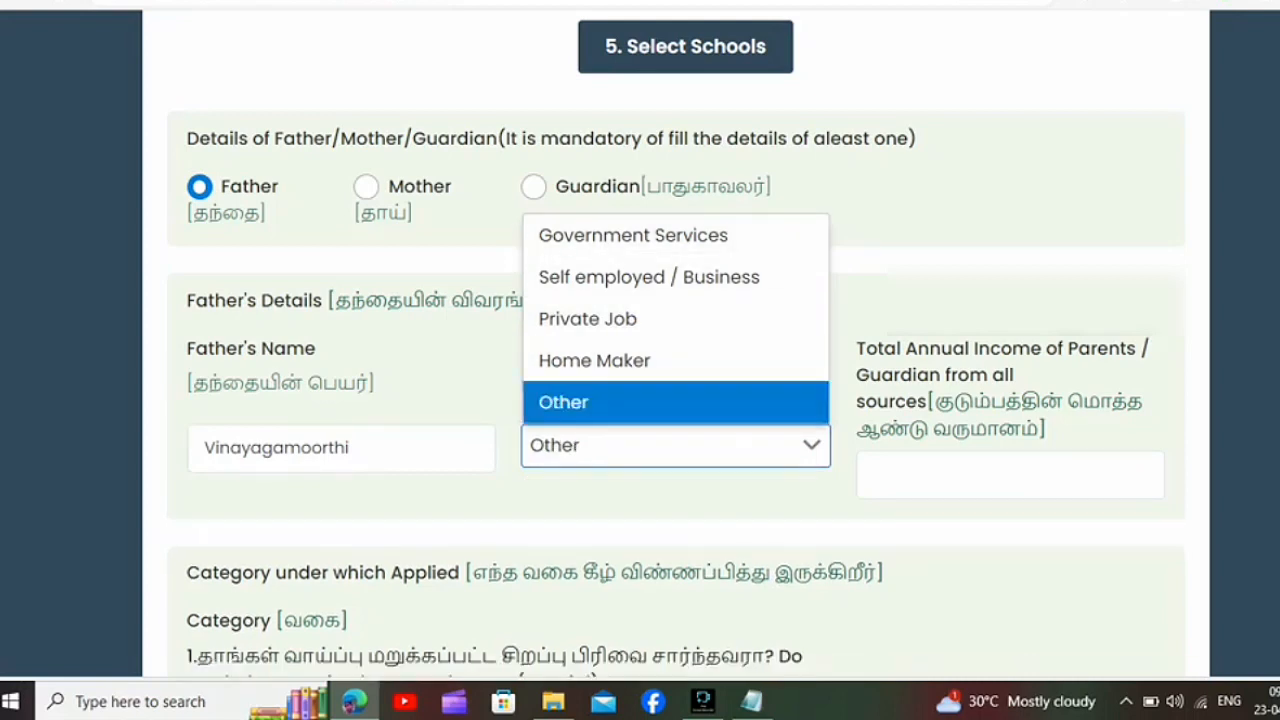
pyautogui.click(1010, 475)
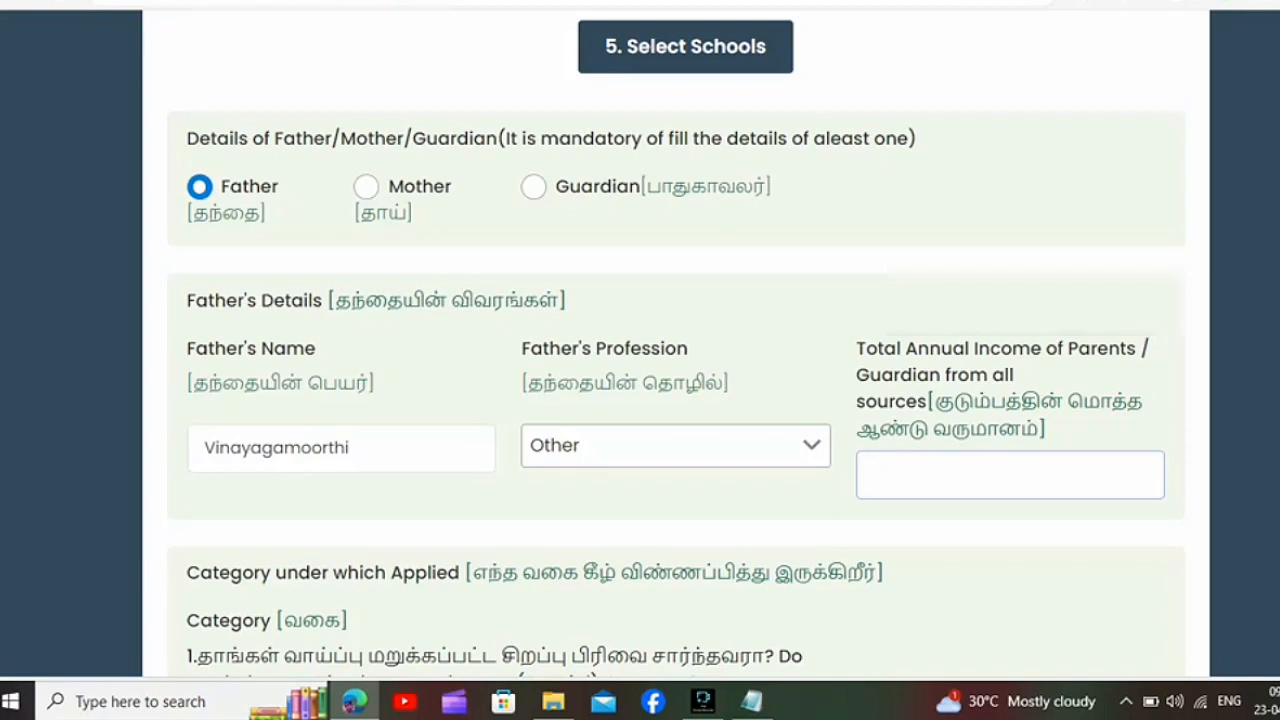
pyautogui.write('72000')
pyautogui.press('Tab')
# Step: Answer No to the disadvantaged group question and Yes to annual income below Rs. 2 lakhs, and save the parent details
pyautogui.scroll(-3, 676, 400)
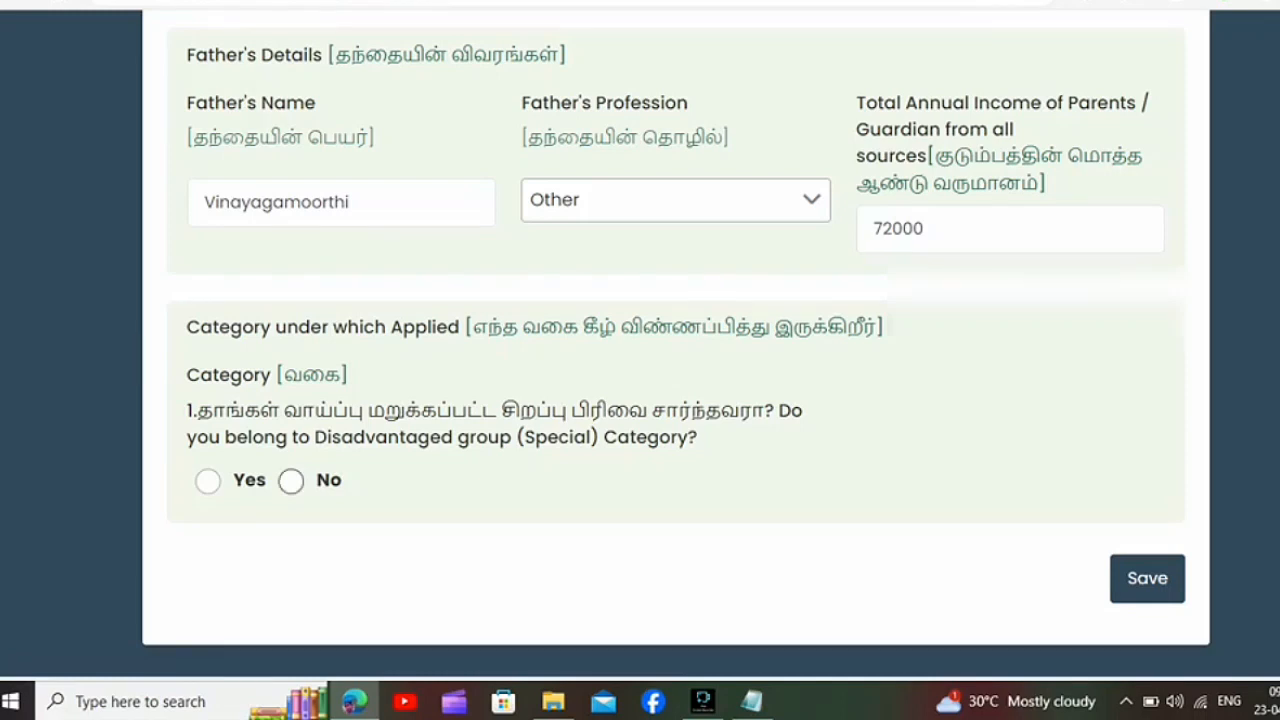
pyautogui.click(291, 481)
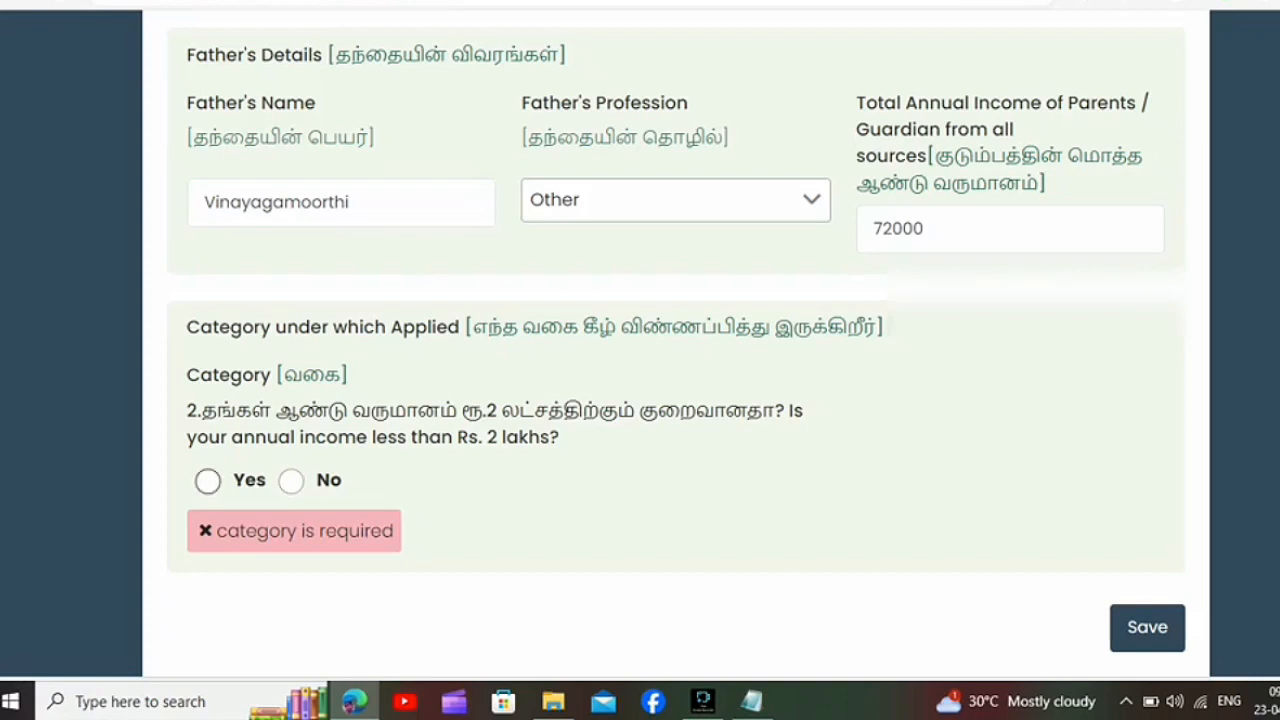
pyautogui.click(208, 481)
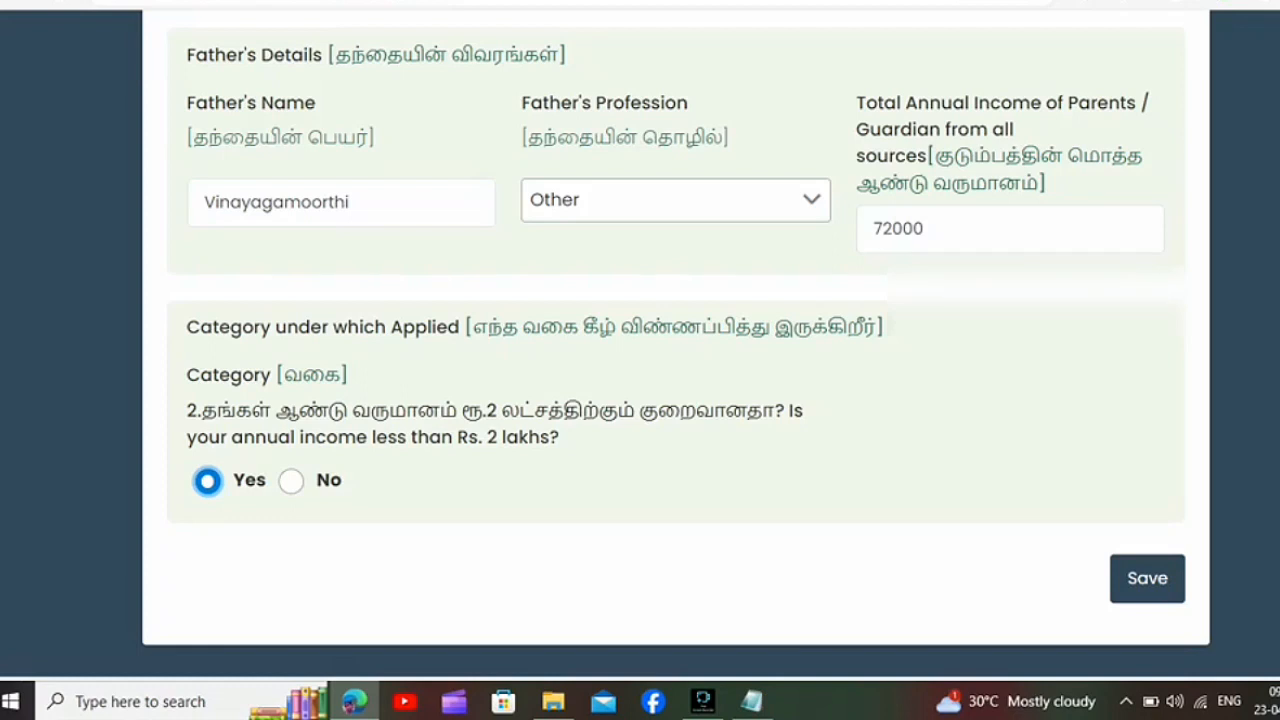
pyautogui.click(1147, 578)
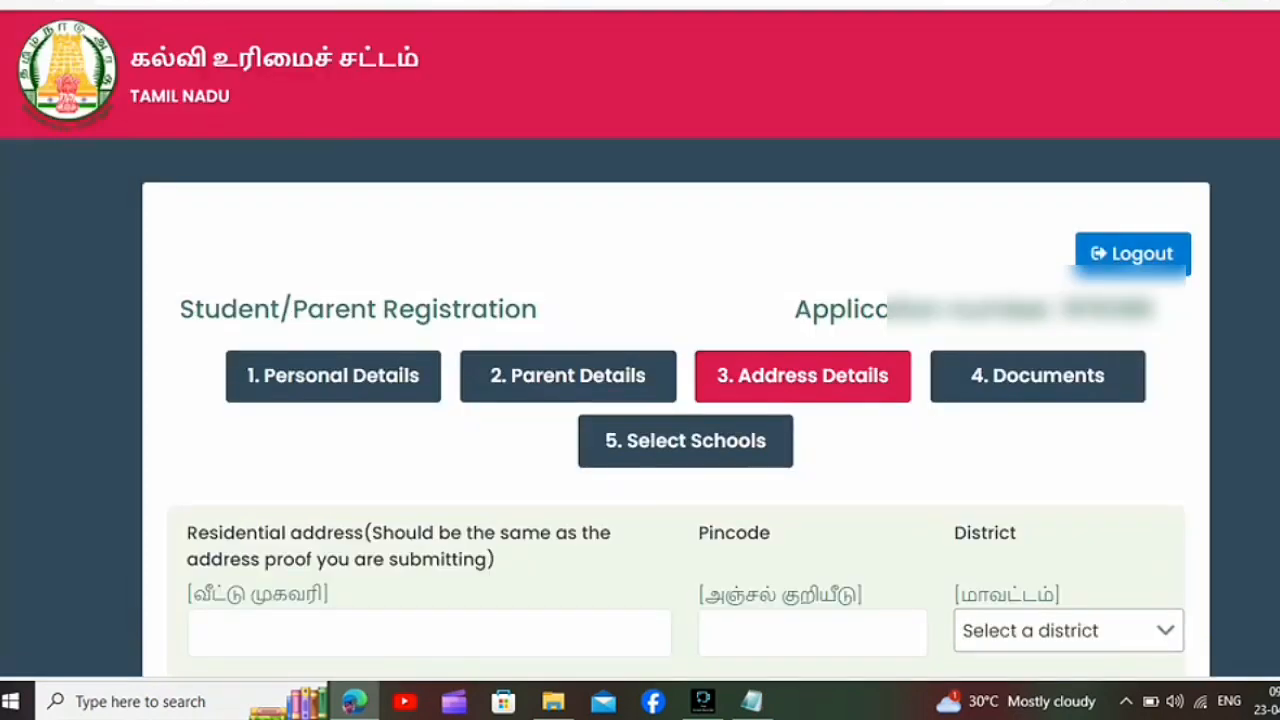
# Step: Fill in the full residential address as given on the address proof in the address details
pyautogui.scroll(-1, 640, 400)
pyautogui.scroll(-3, 676, 400)
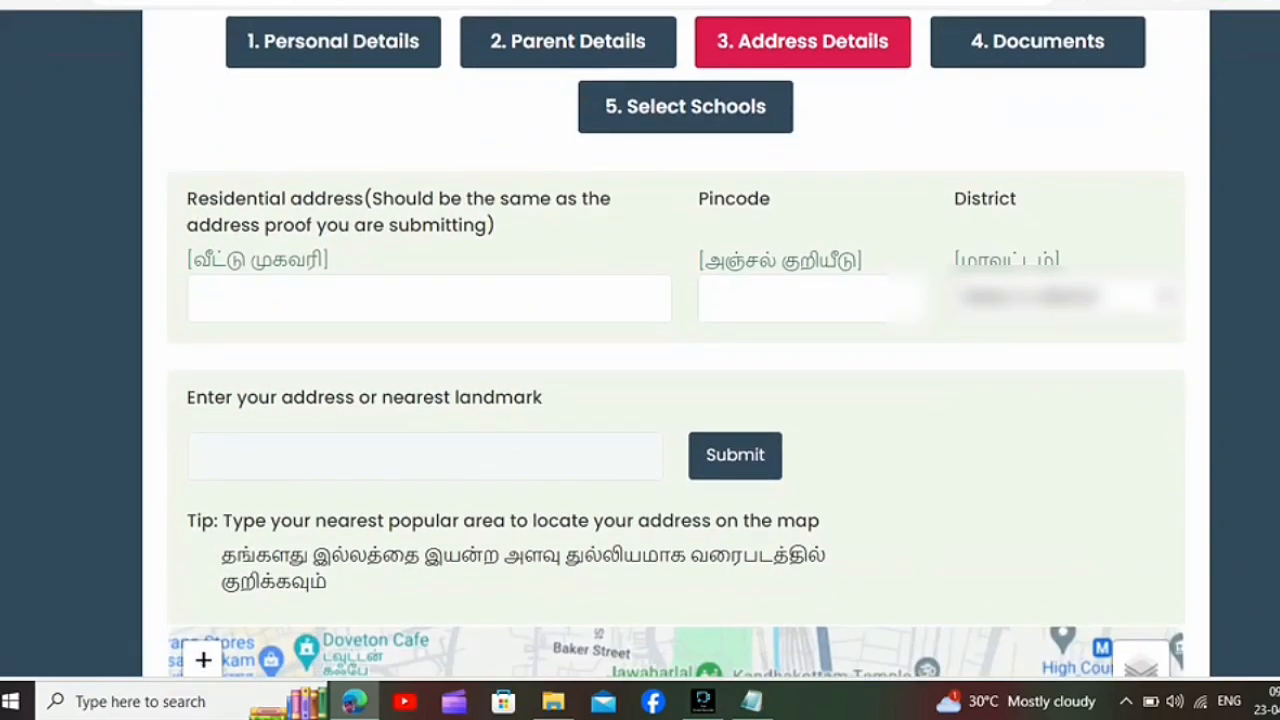
pyautogui.click(206, 299)
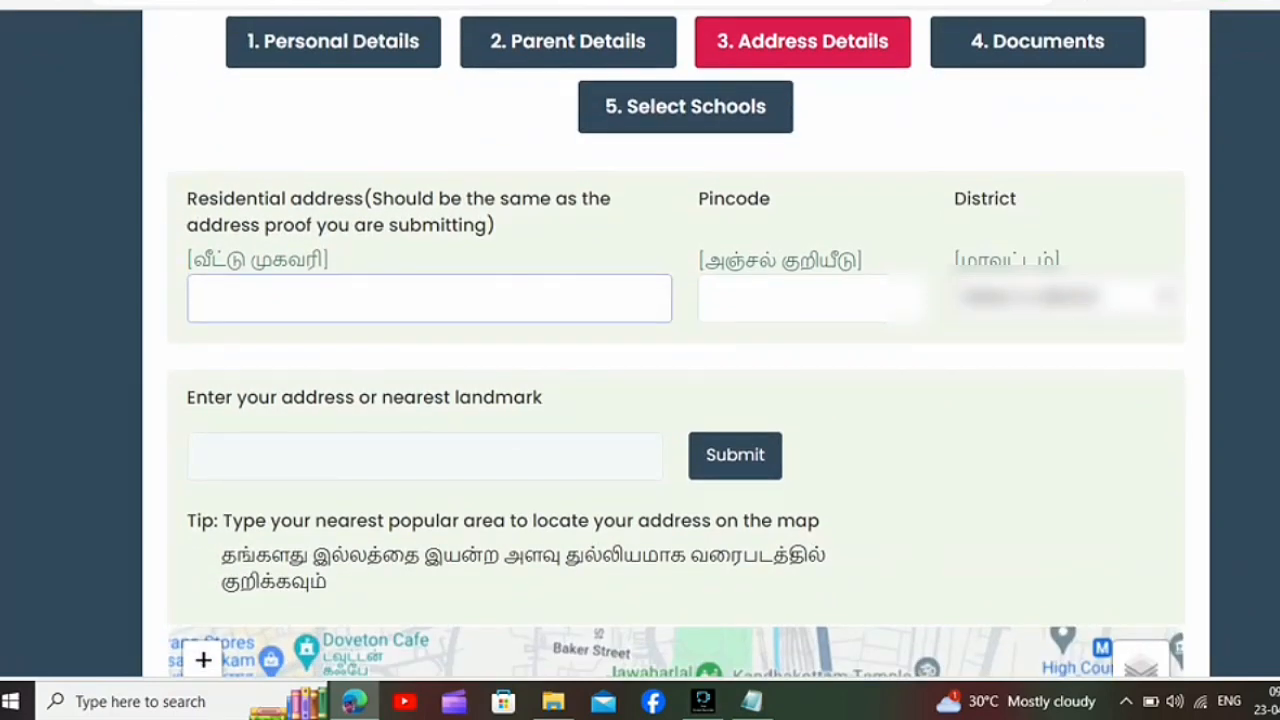
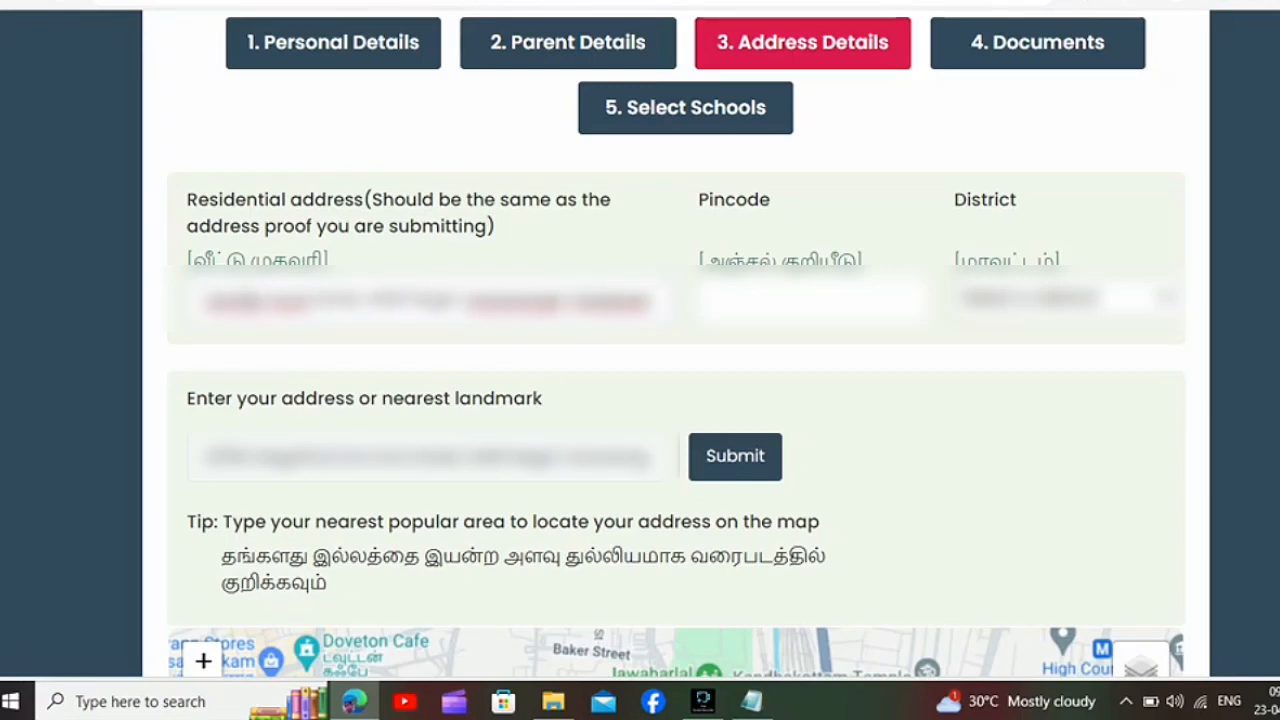
# Step: Enter the residential pincode, then save the address details and confirm the address against the map location
pyautogui.click(812, 300)
pyautogui.write('601301')
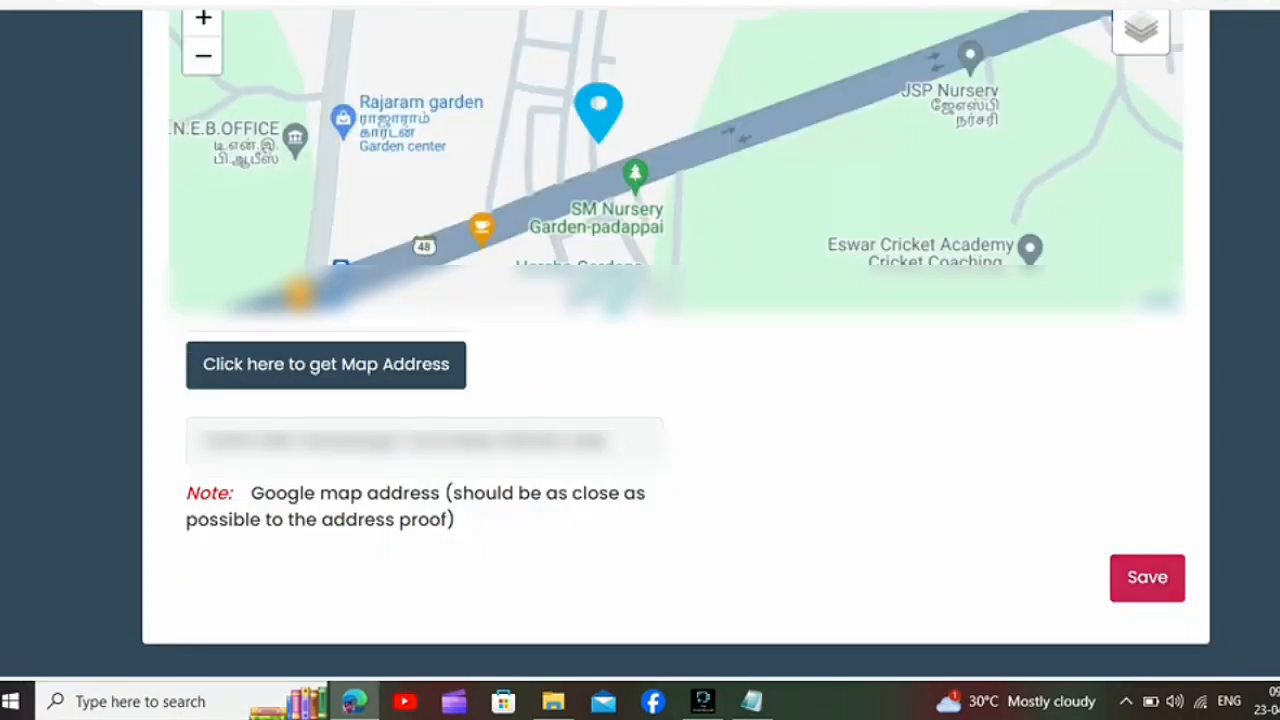
pyautogui.click(1147, 578)
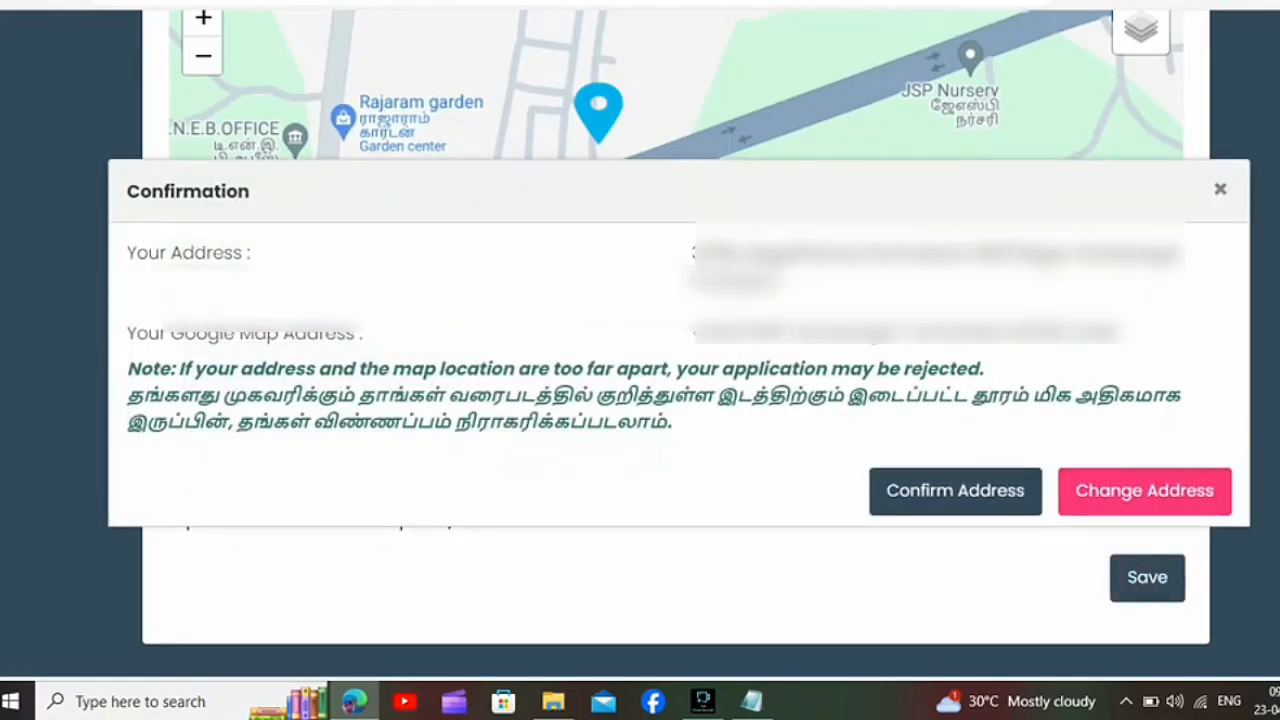
pyautogui.click(955, 490)
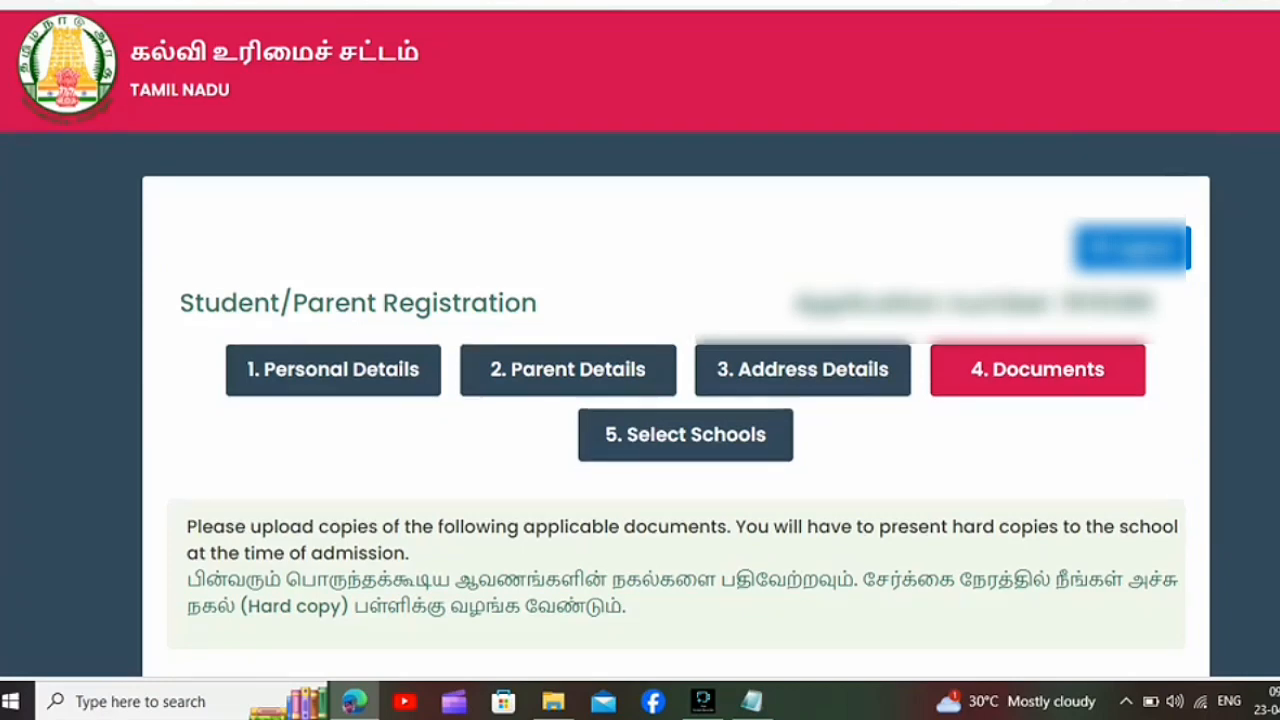
# Step: Look through the child's documents folder in Downloads for the student photo file
pyautogui.scroll(-5, 640, 400)
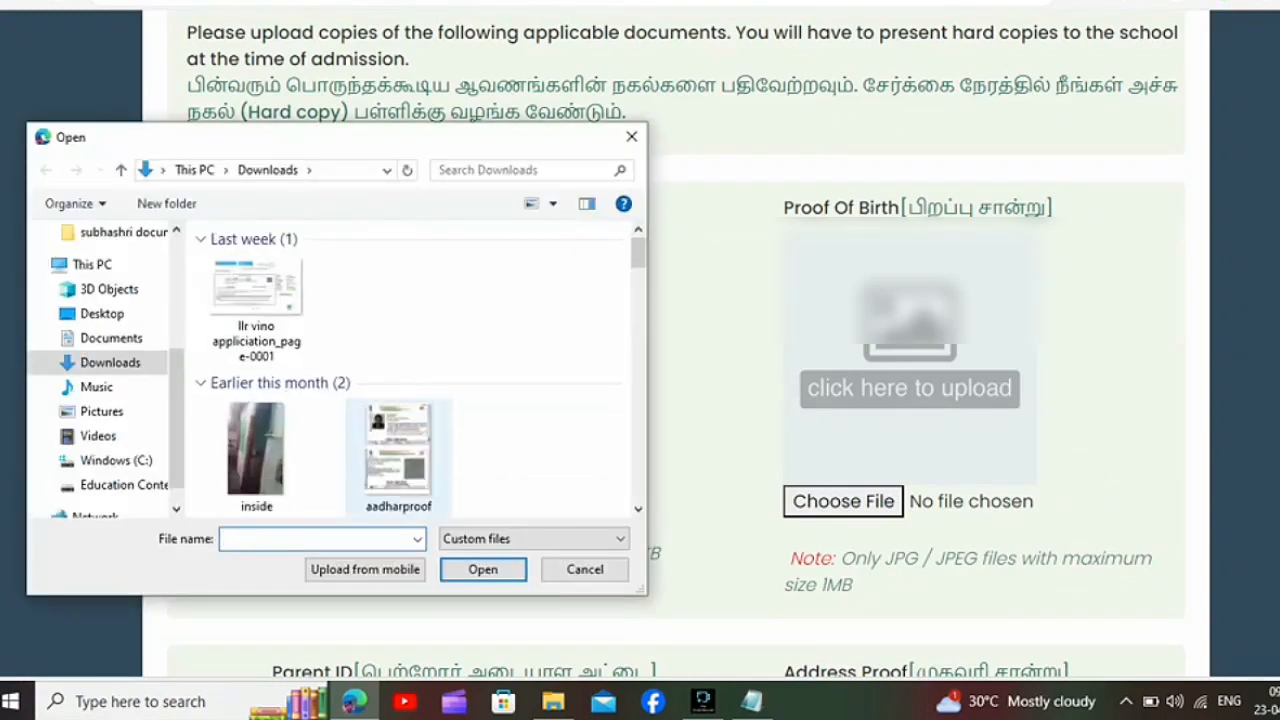
pyautogui.doubleClick(256, 315)
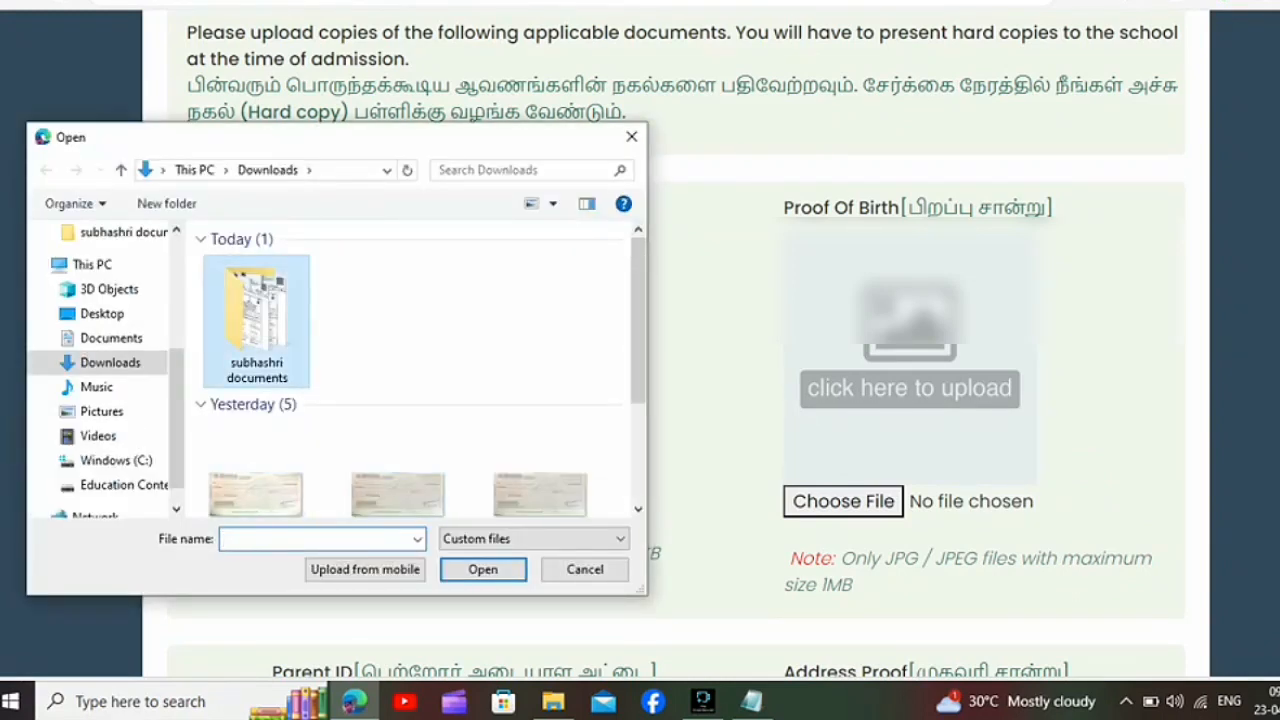
pyautogui.click(398, 430)
pyautogui.press('Right')
pyautogui.press('Right')
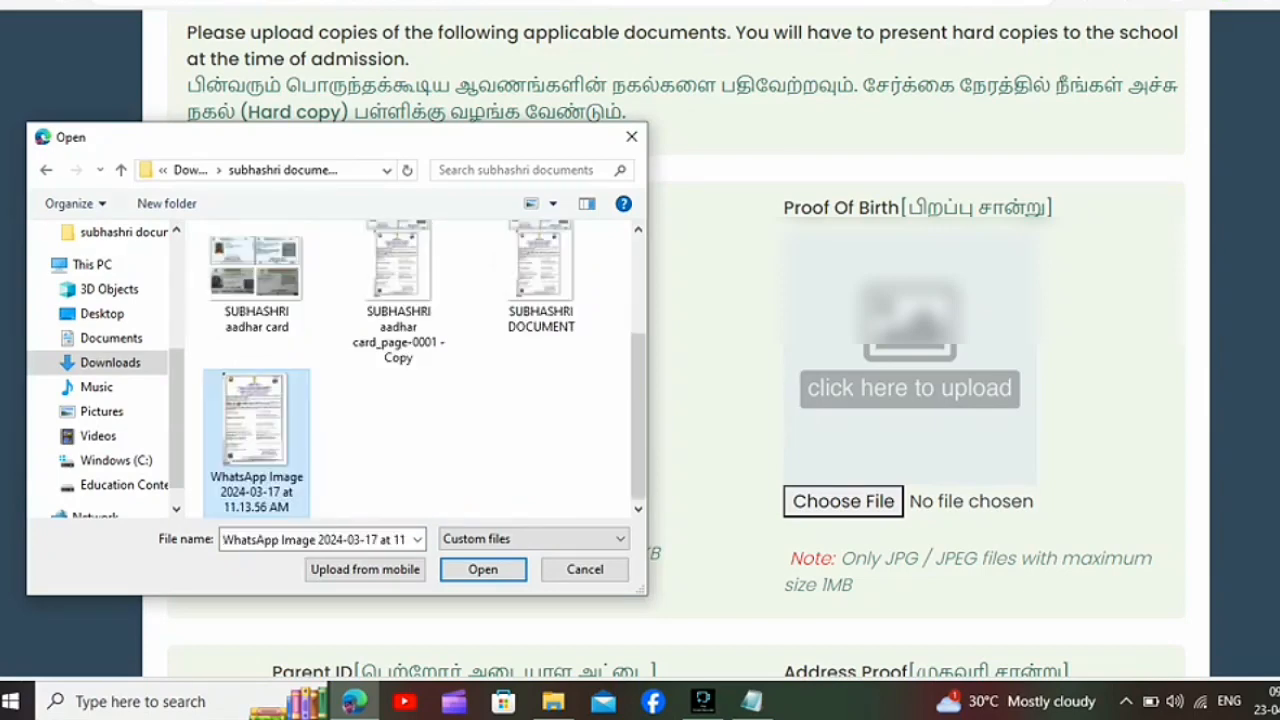
# Step: Upload the child's photo from the child's documents folder on the Desktop as the Student Photo
pyautogui.click(102, 313)
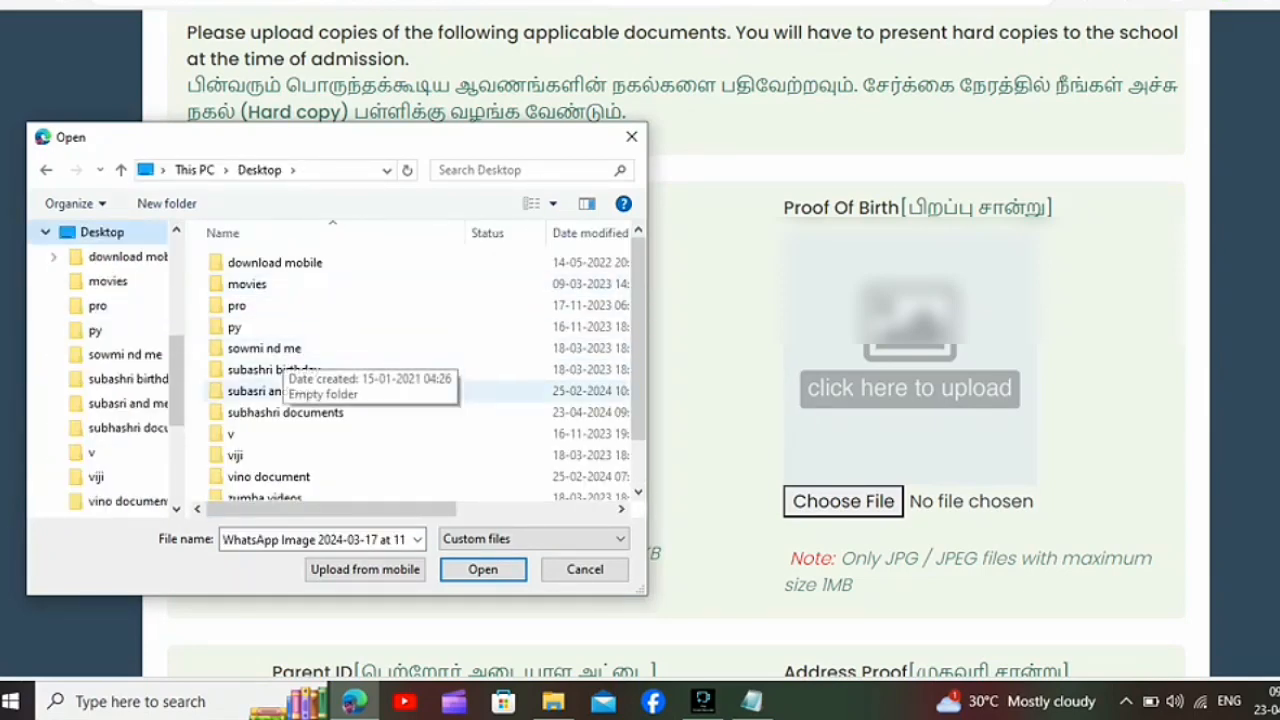
pyautogui.doubleClick(285, 412)
pyautogui.click(398, 293)
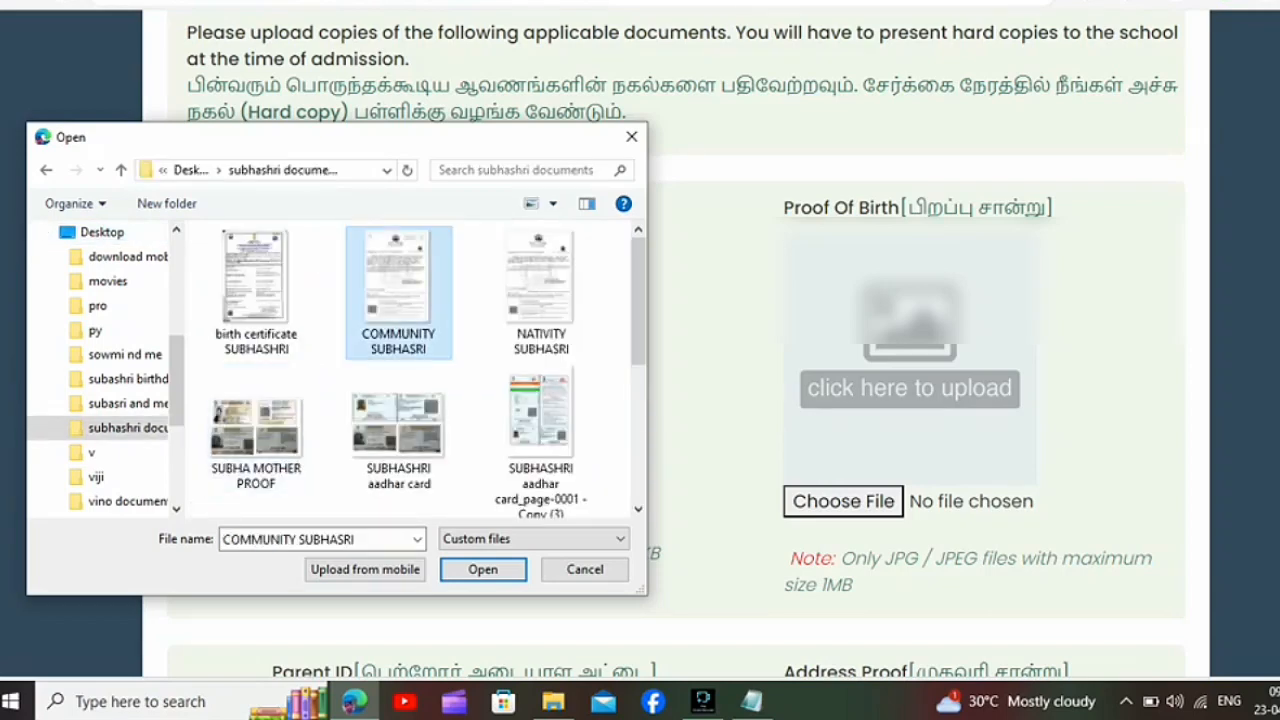
pyautogui.press('Down')
pyautogui.press('Down')
pyautogui.press('Down')
pyautogui.press('Up')
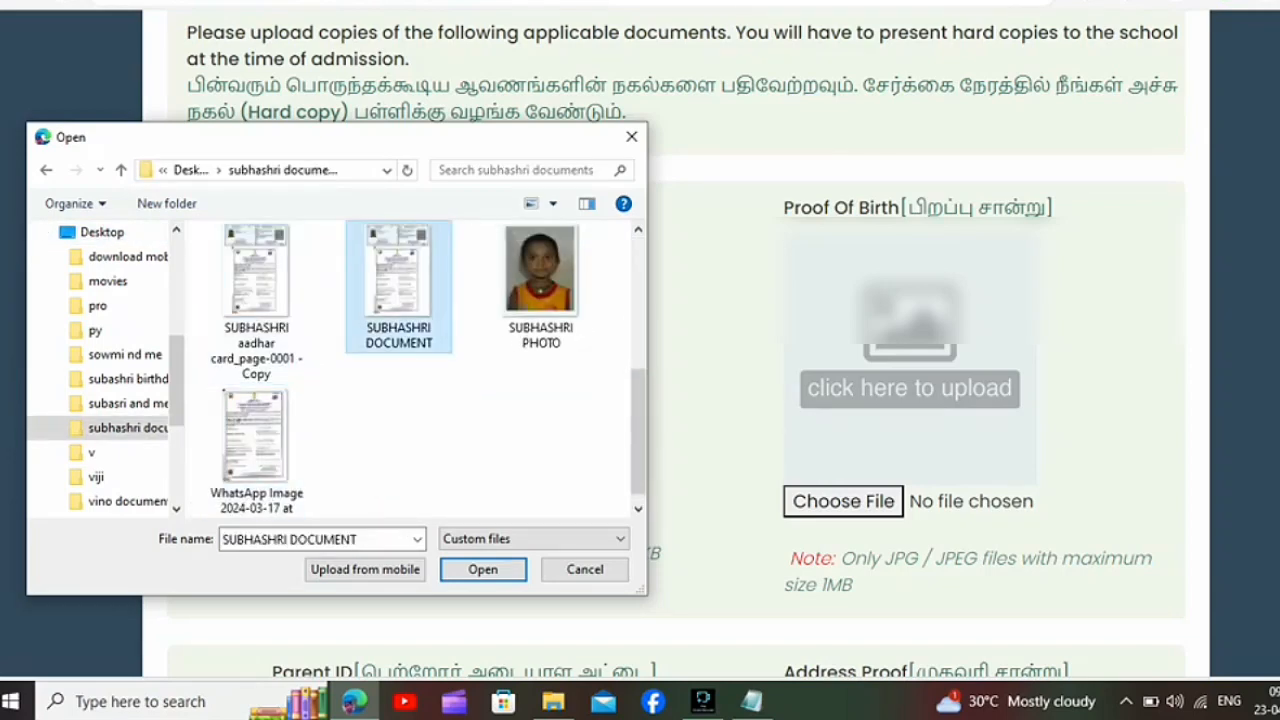
pyautogui.press('Right')
pyautogui.press('Return')
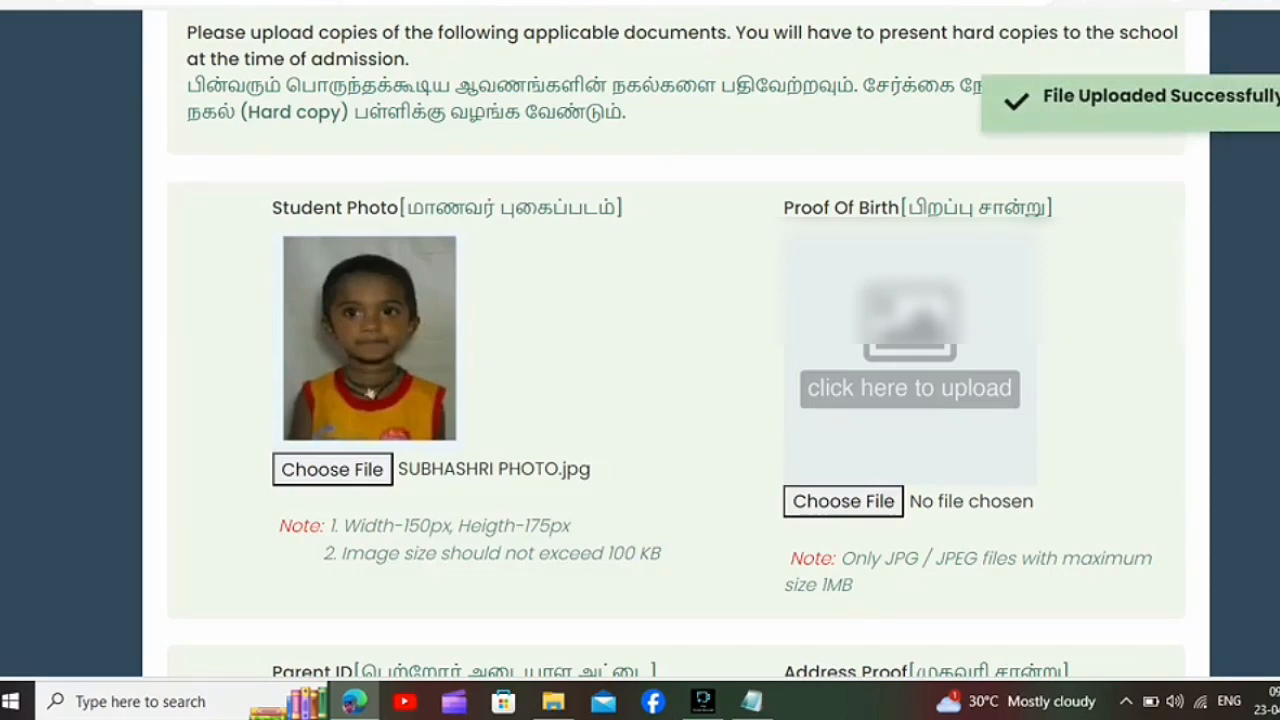
# Step: Upload the child's birth certificate image from the same documents folder as the Proof Of Birth
pyautogui.click(843, 501)
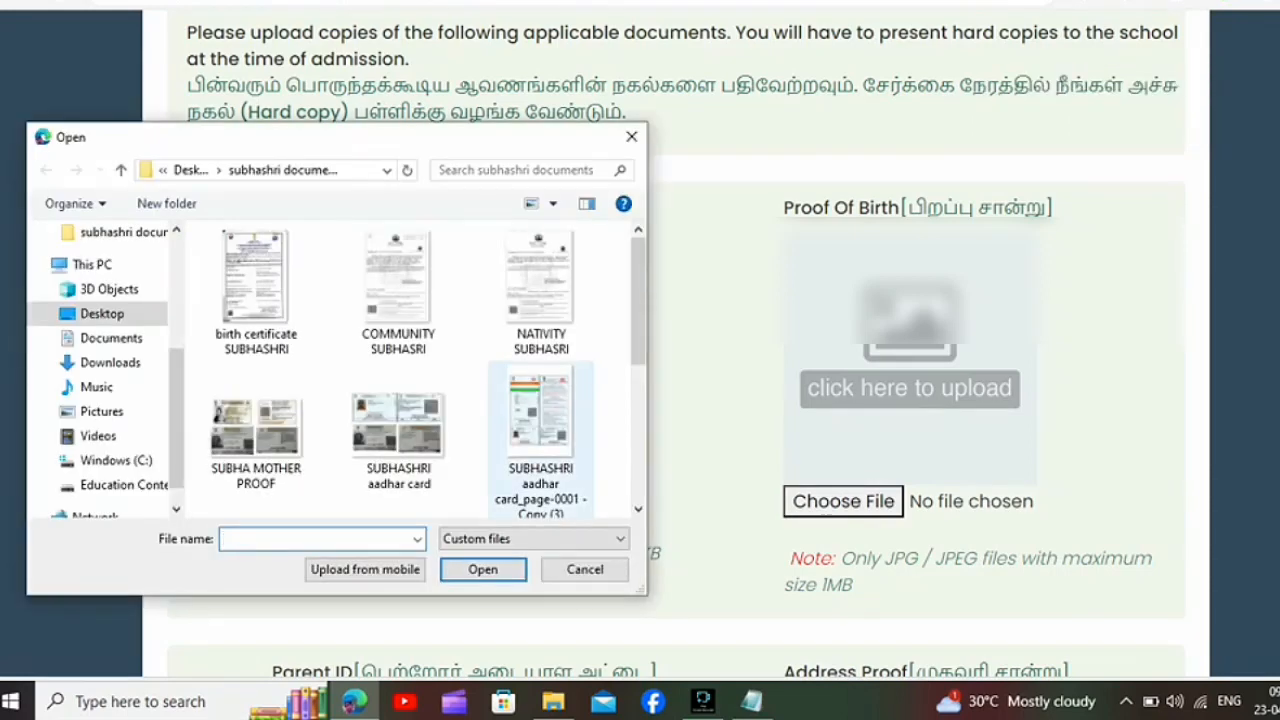
pyautogui.click(256, 292)
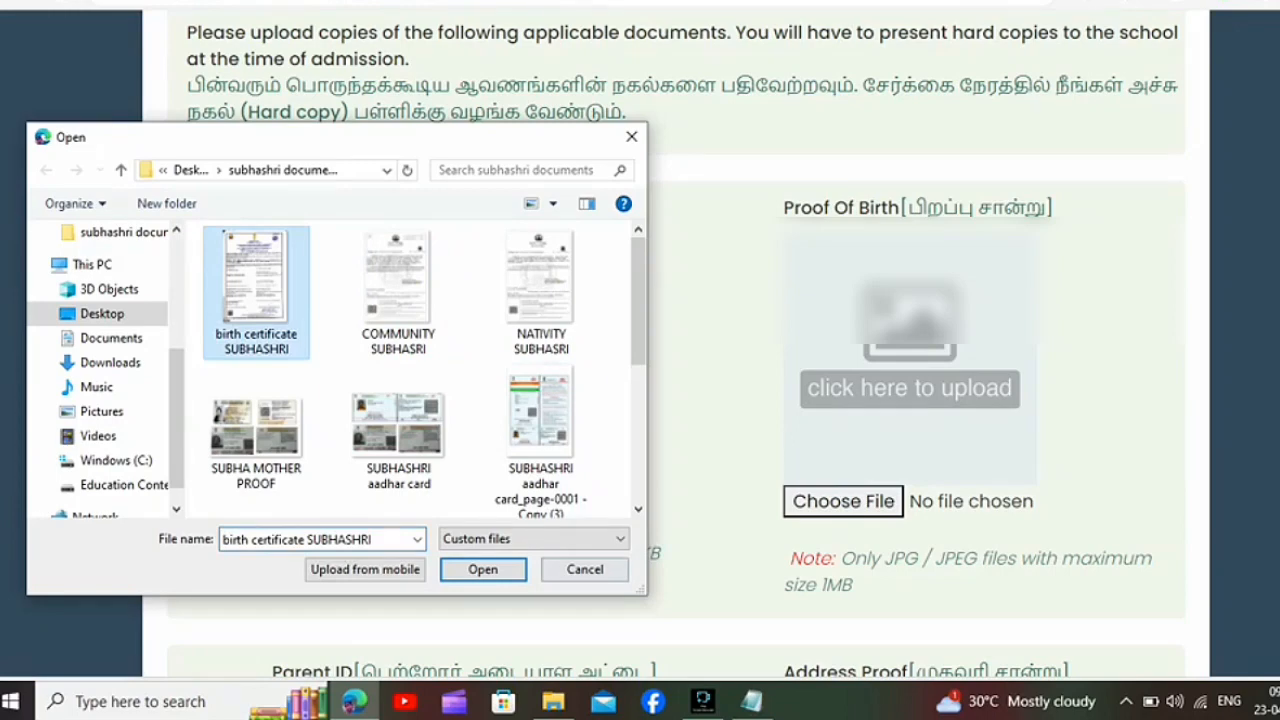
pyautogui.click(585, 569)
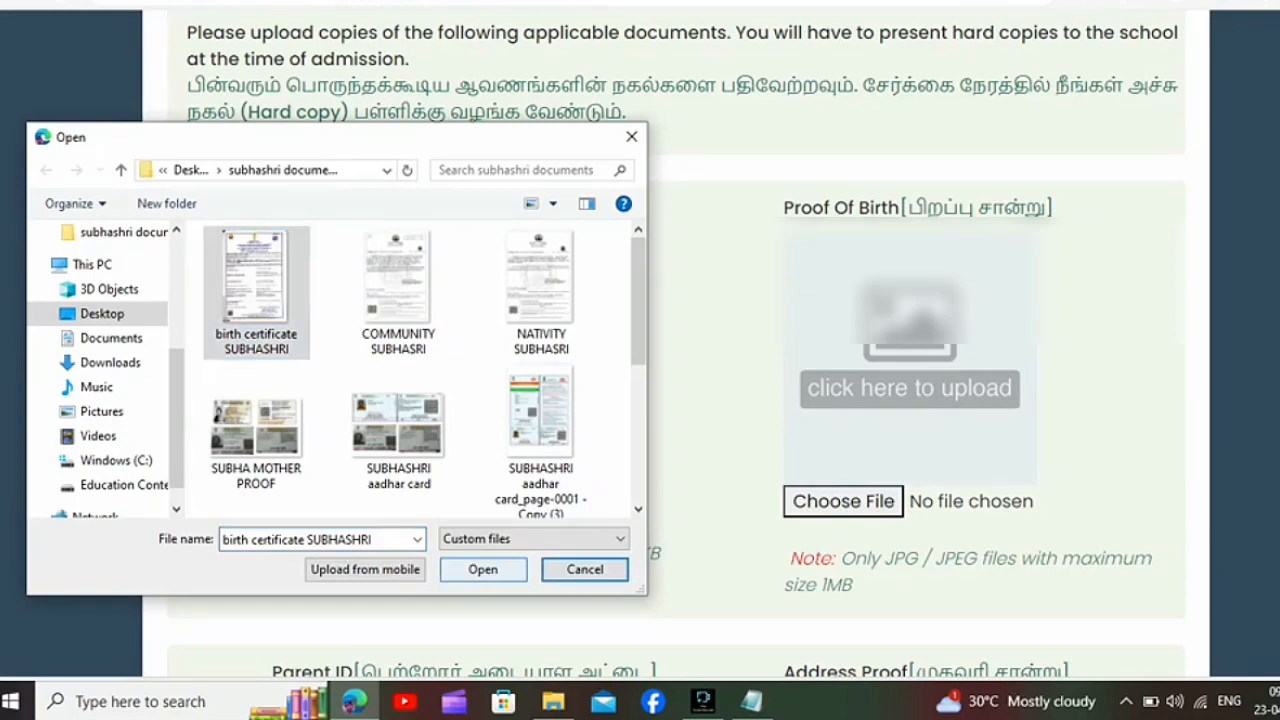
pyautogui.click(483, 569)
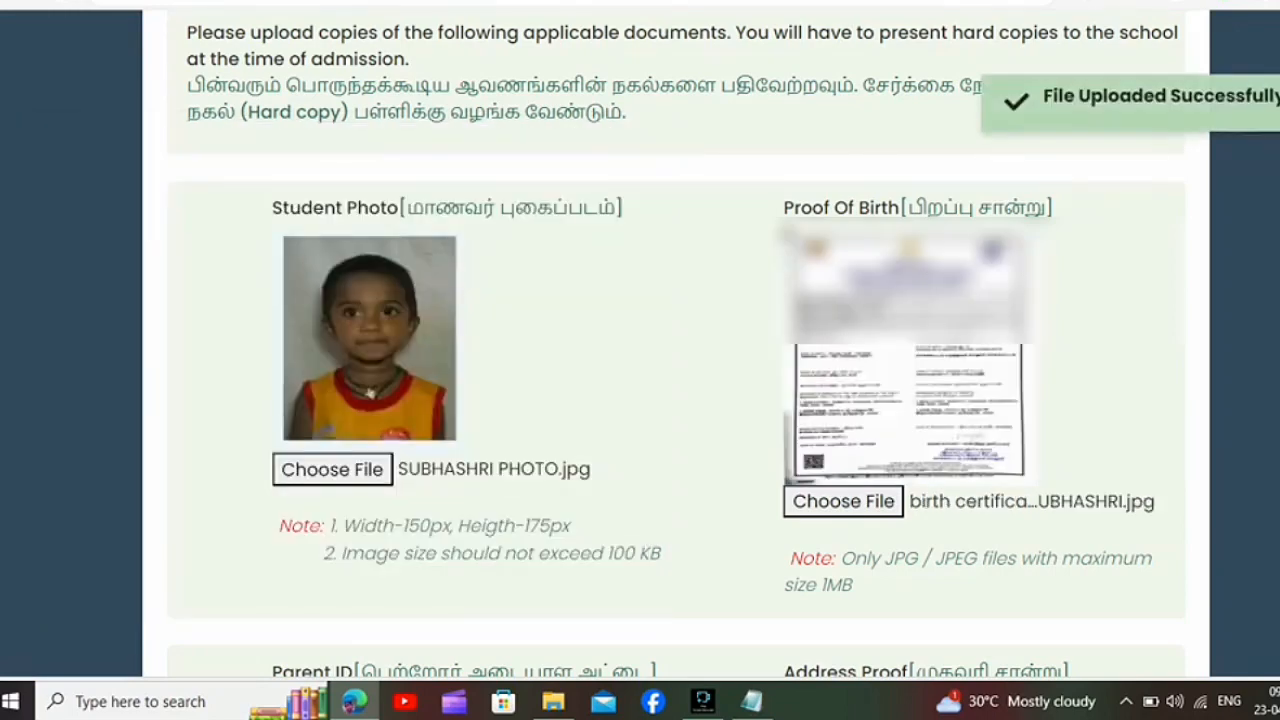
pyautogui.scroll(-6, 676, 340)
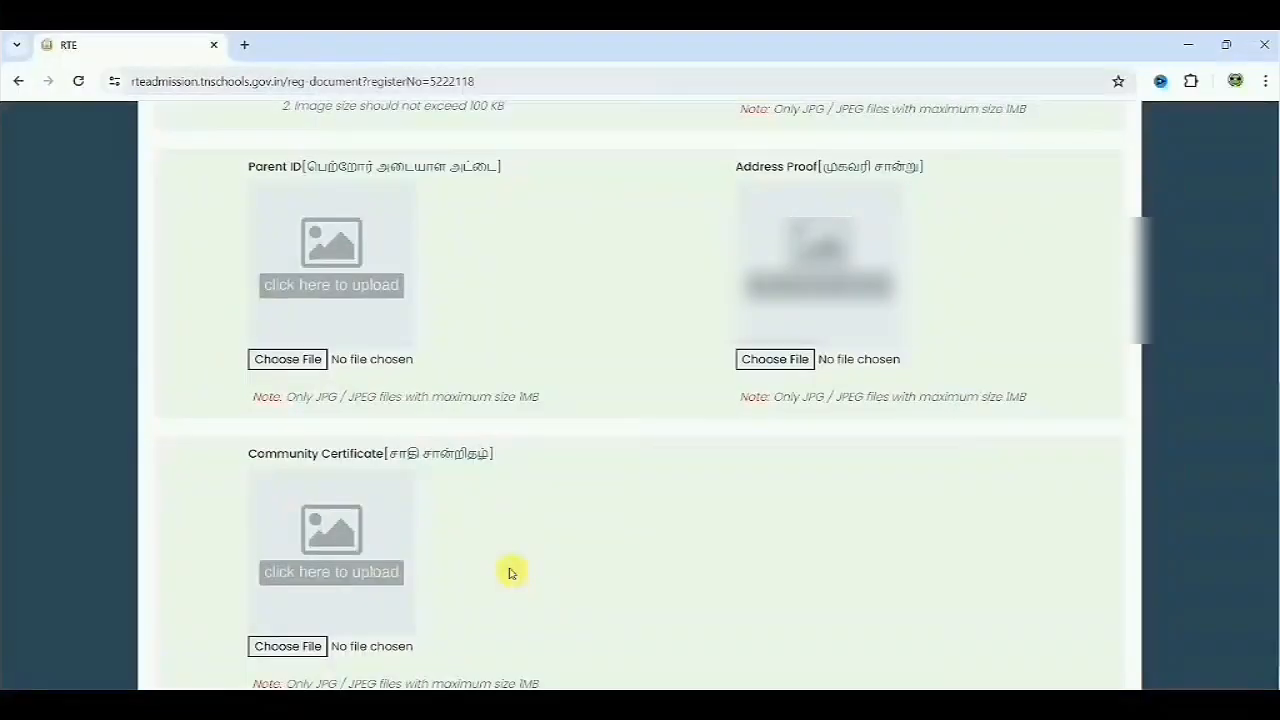
pyautogui.scroll(-2, 509, 572)
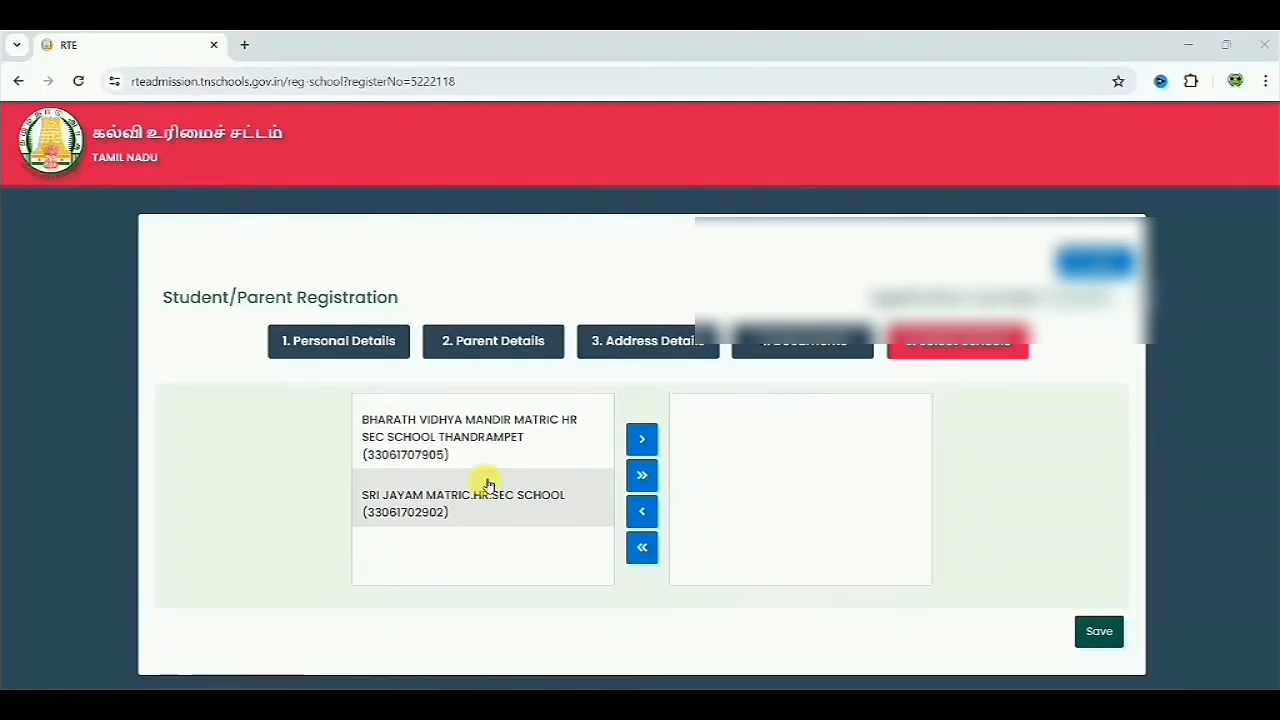
# Step: Add Bharath Vidhya Mandir Matric HR Sec School Thandrampet and Sri Jayam Matric.HR.Sec School to the chosen schools and save the selection
pyautogui.click(553, 442)
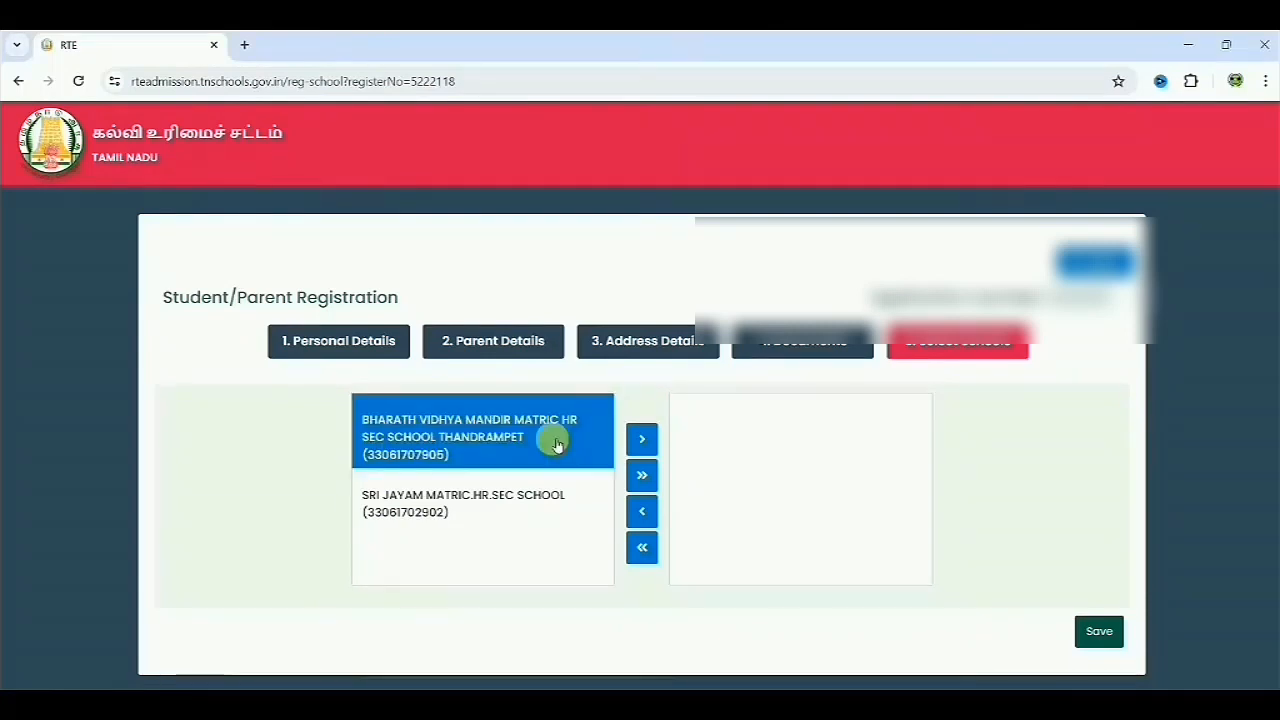
pyautogui.click(642, 438)
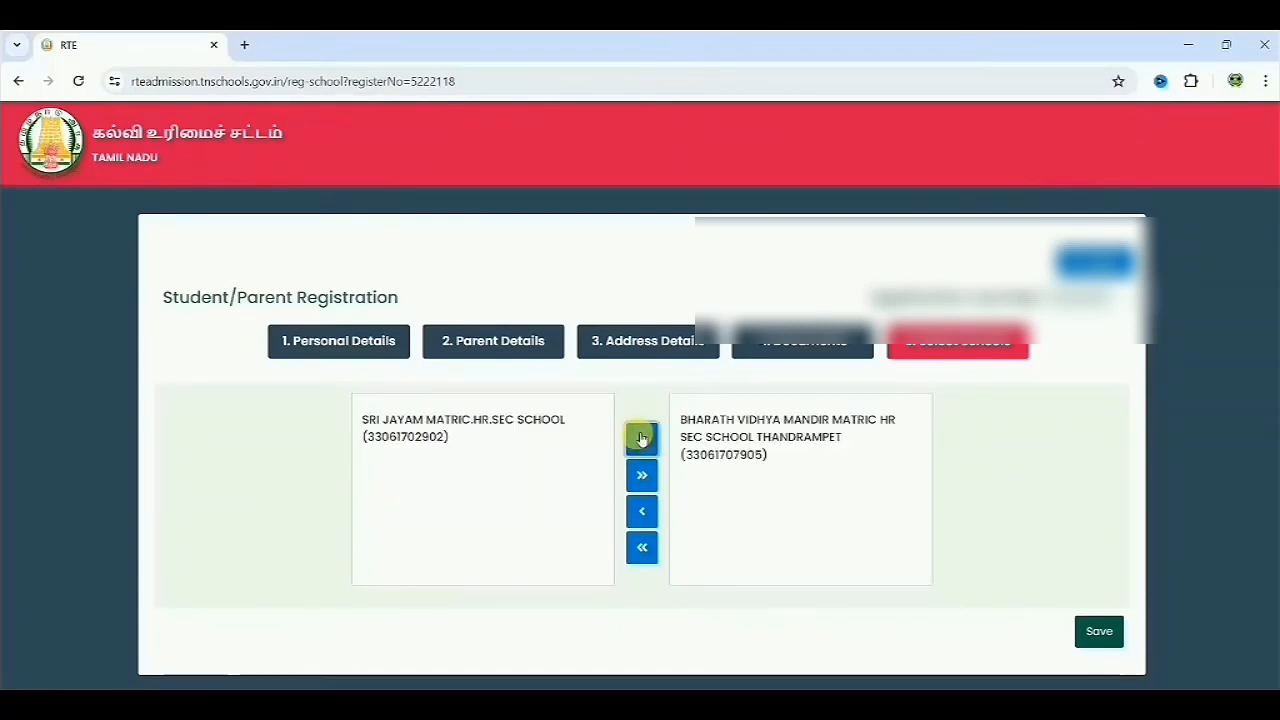
pyautogui.click(543, 434)
pyautogui.click(641, 475)
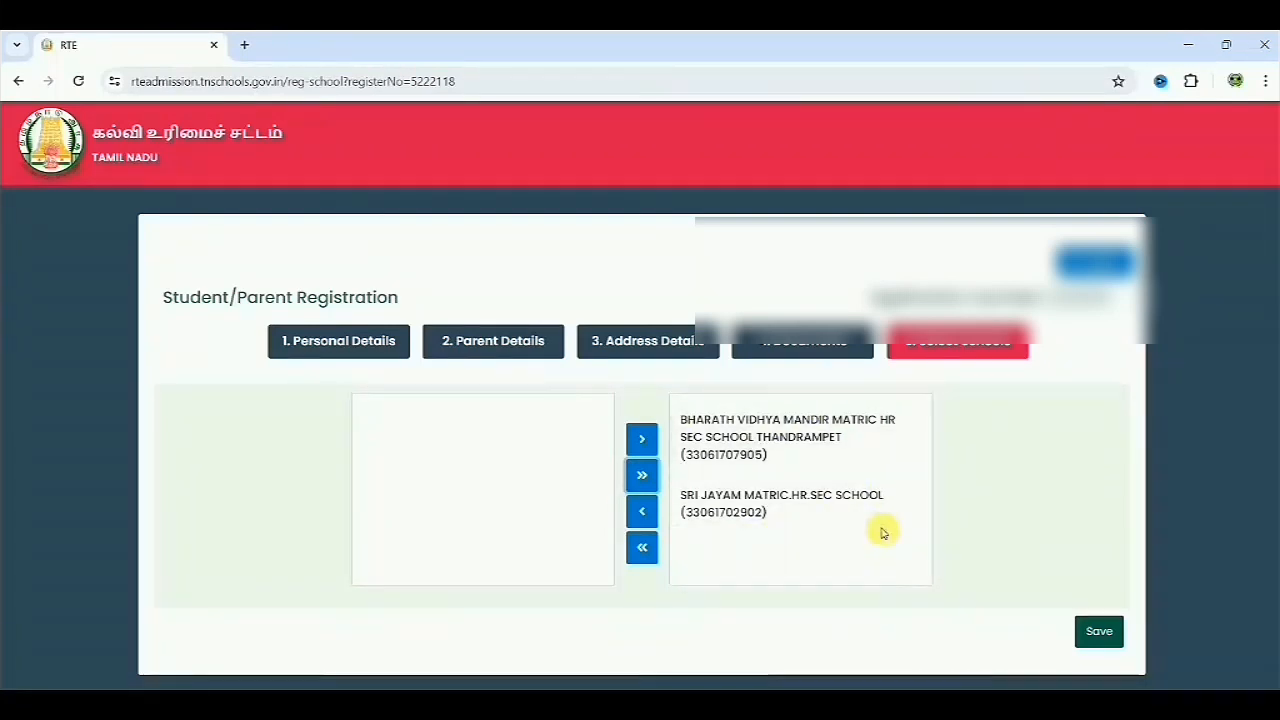
pyautogui.click(1100, 631)
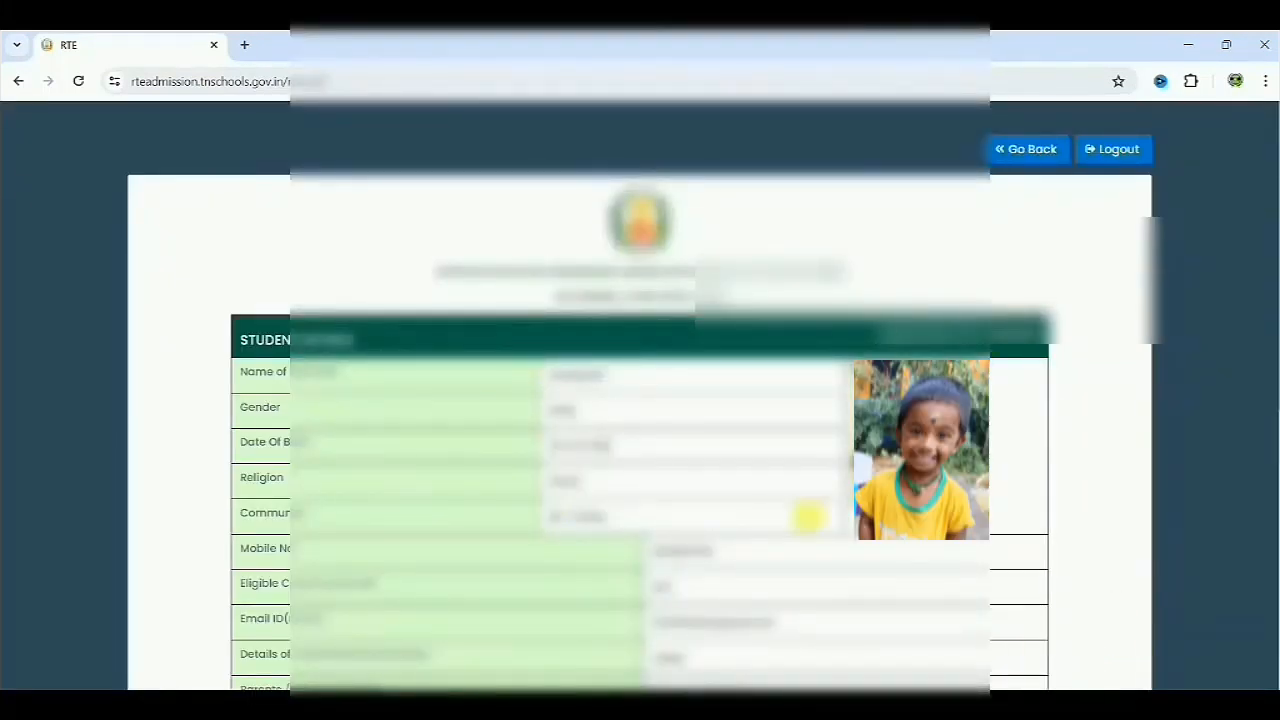
# Step: Submit the reviewed application, confirm the submission and dismiss the messages that follow
pyautogui.scroll(-6, 1140, 382)
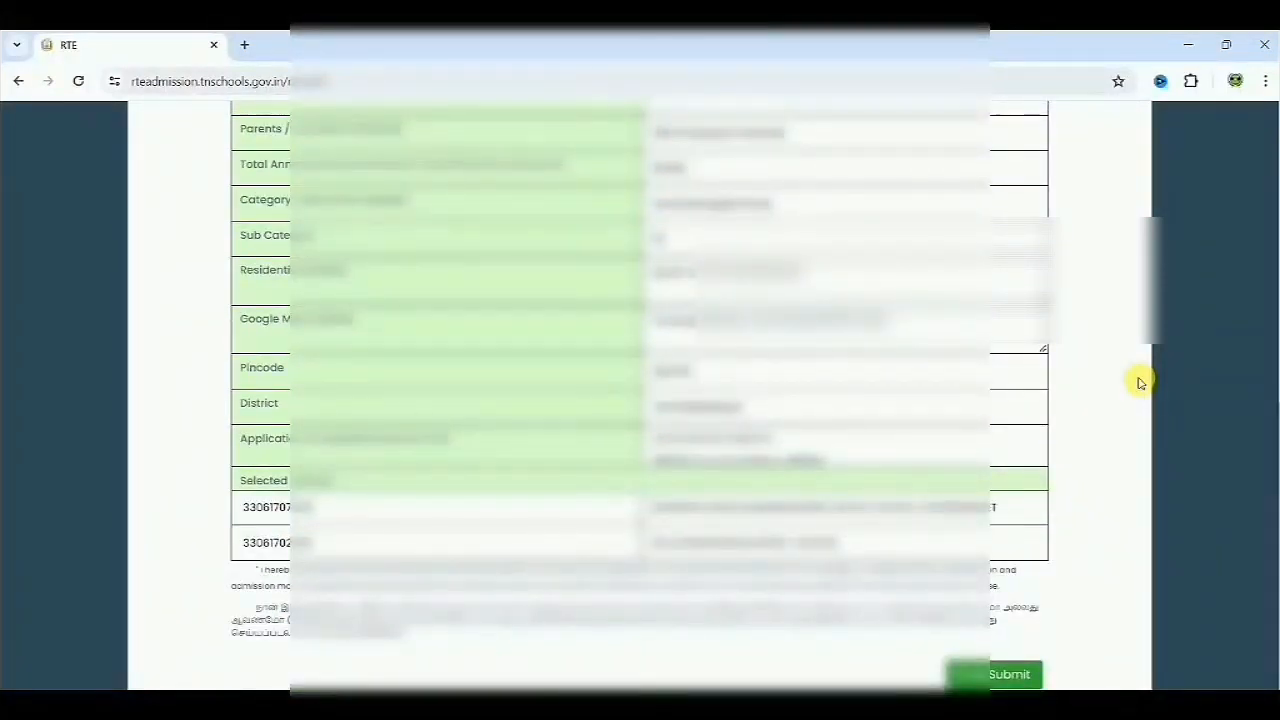
pyautogui.click(1001, 677)
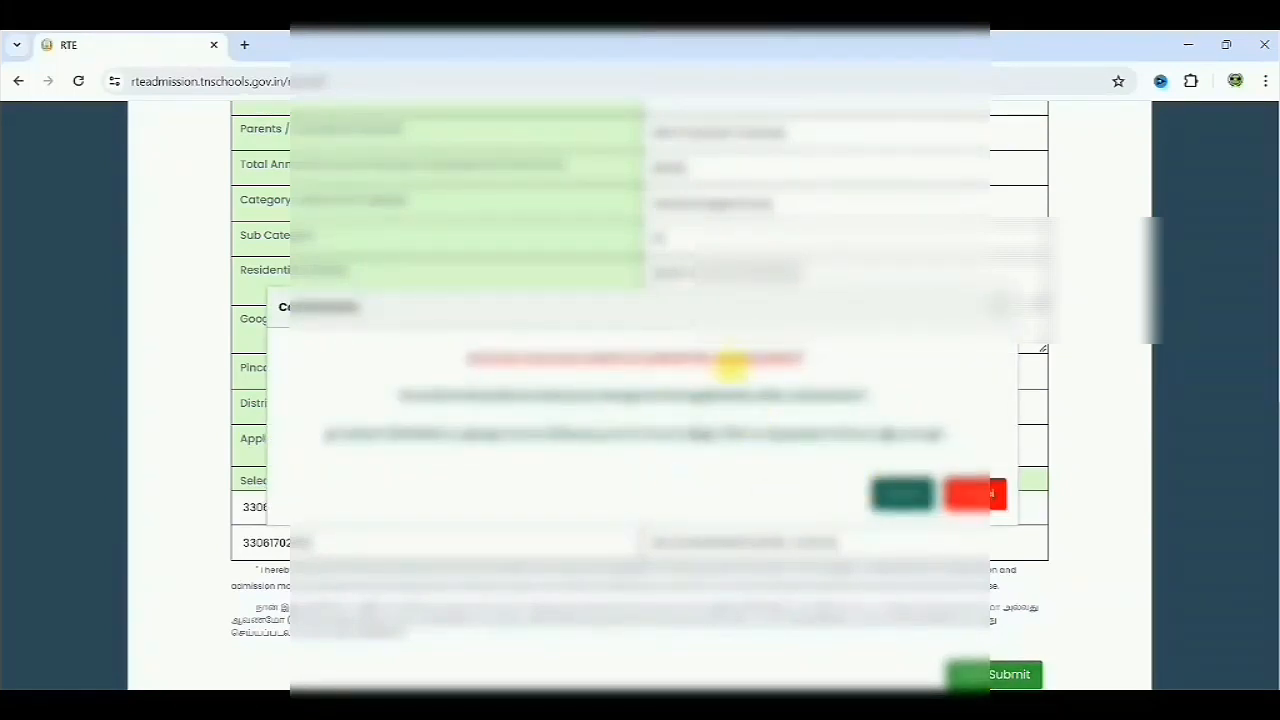
pyautogui.click(903, 494)
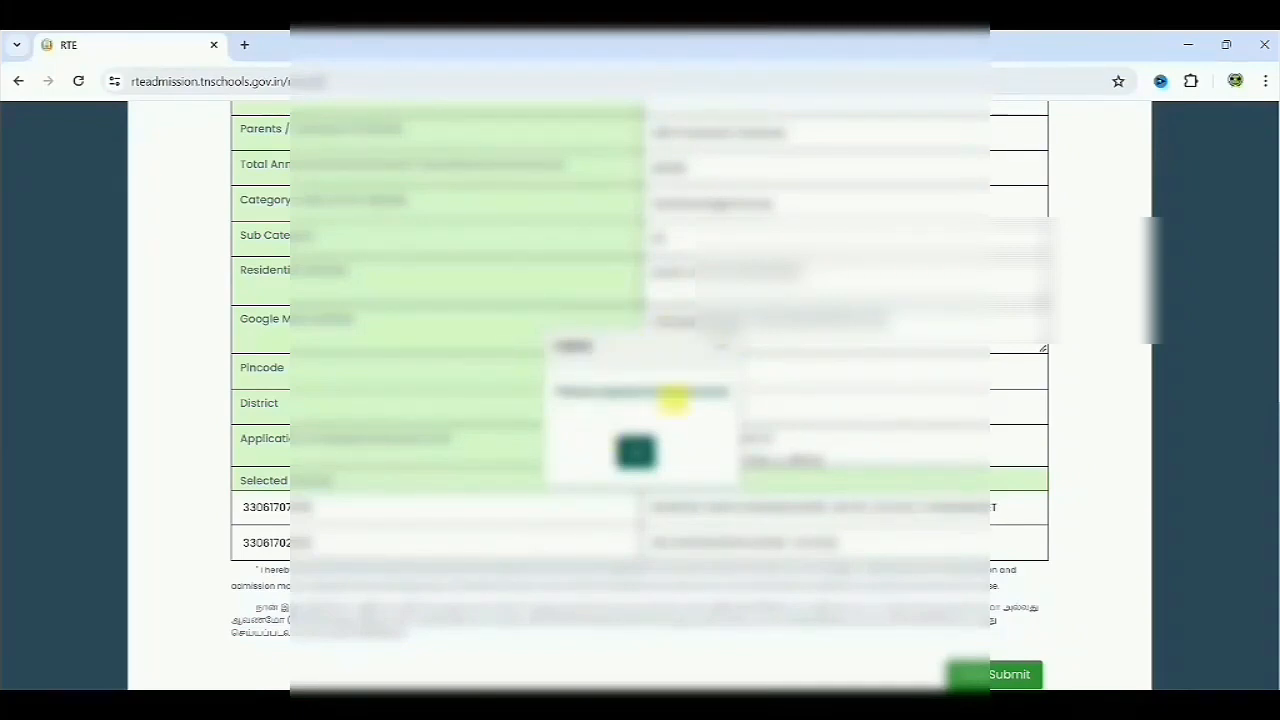
pyautogui.click(722, 346)
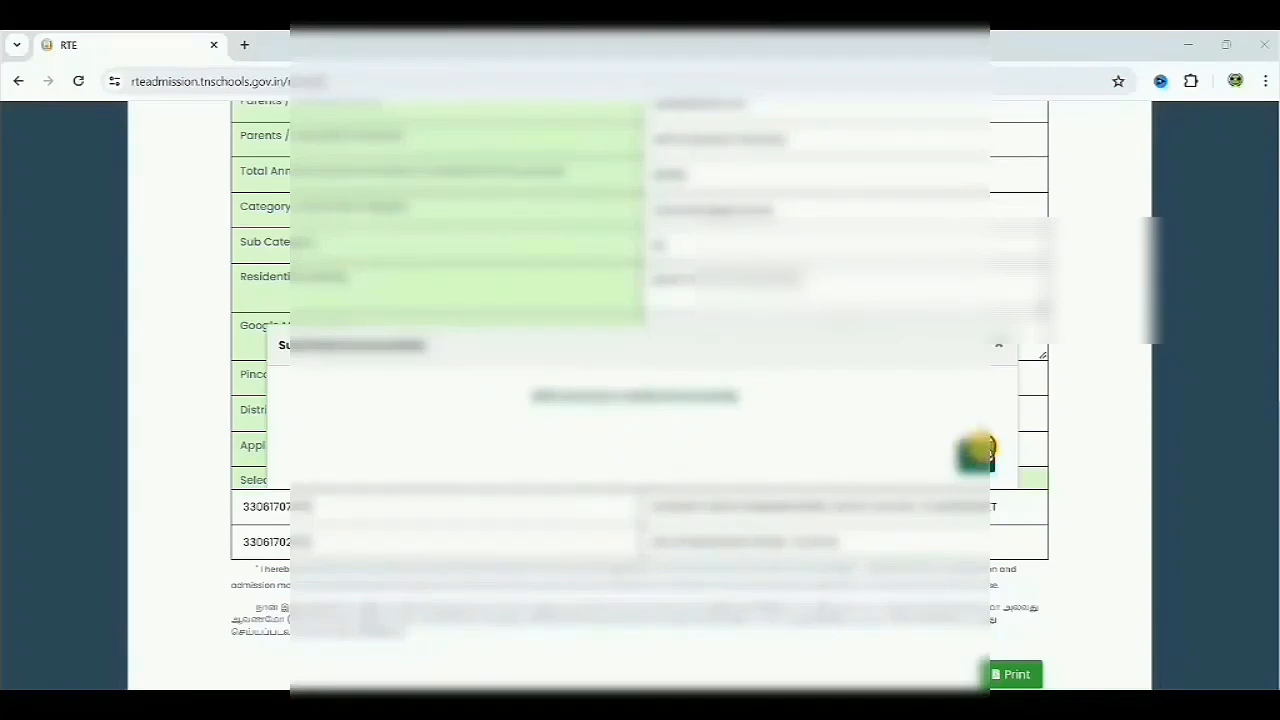
pyautogui.click(978, 453)
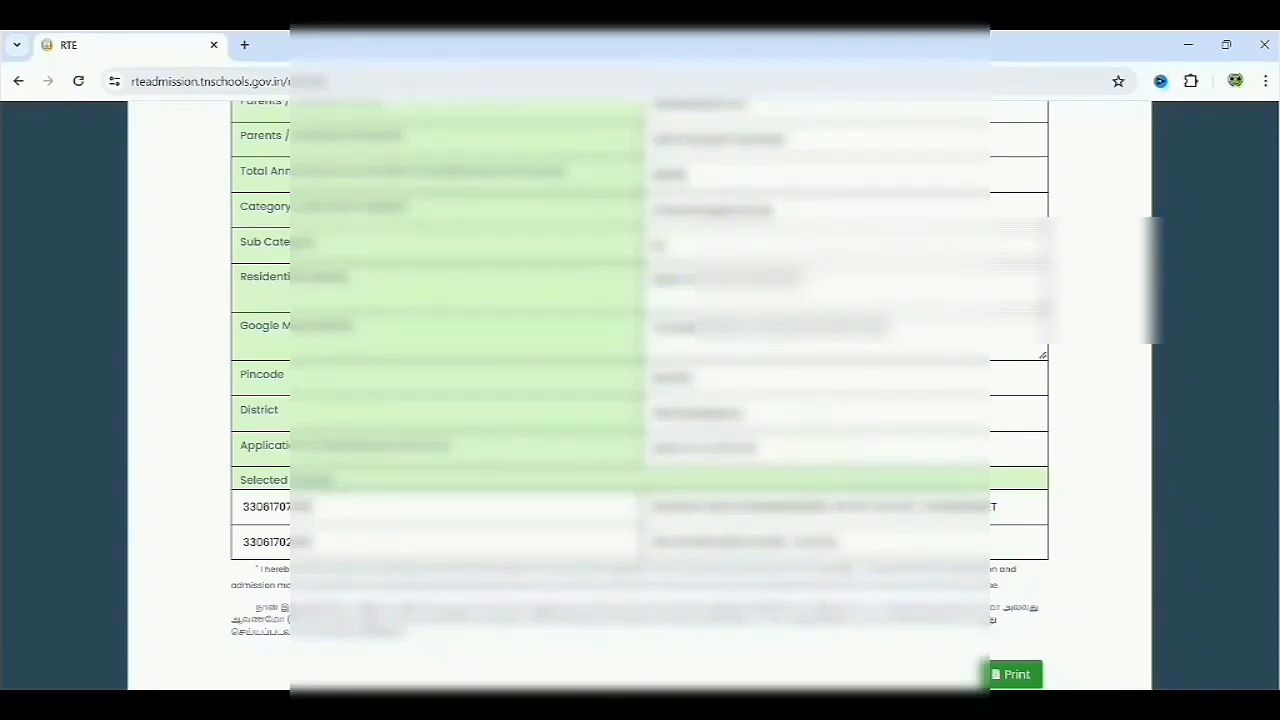
# Step: Open the print preview of the submitted application and close it without printing
pyautogui.click(1008, 676)
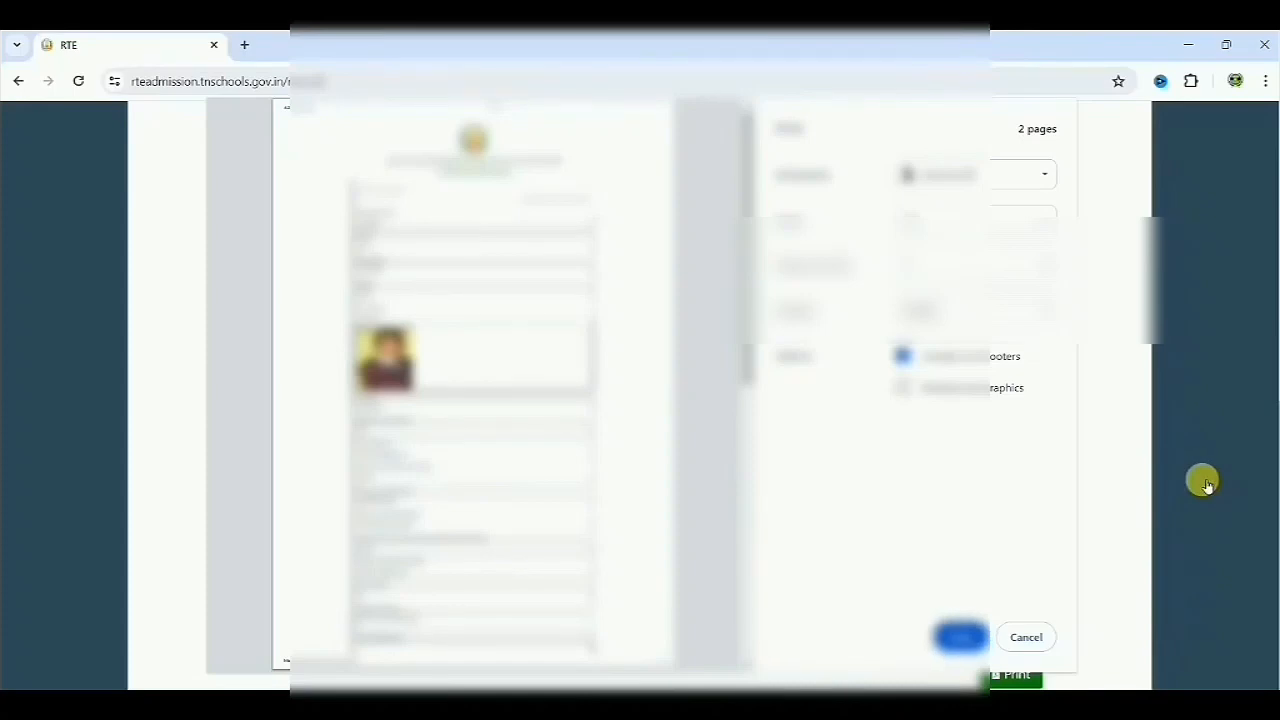
pyautogui.click(1038, 635)
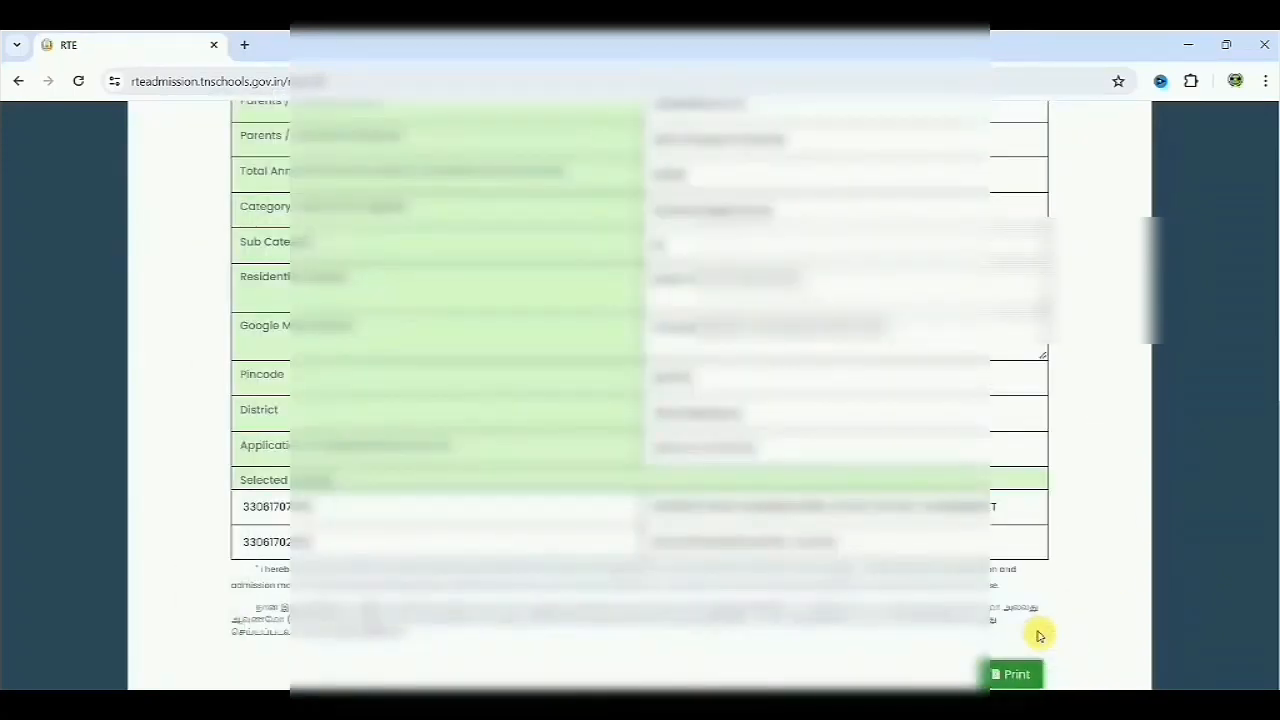